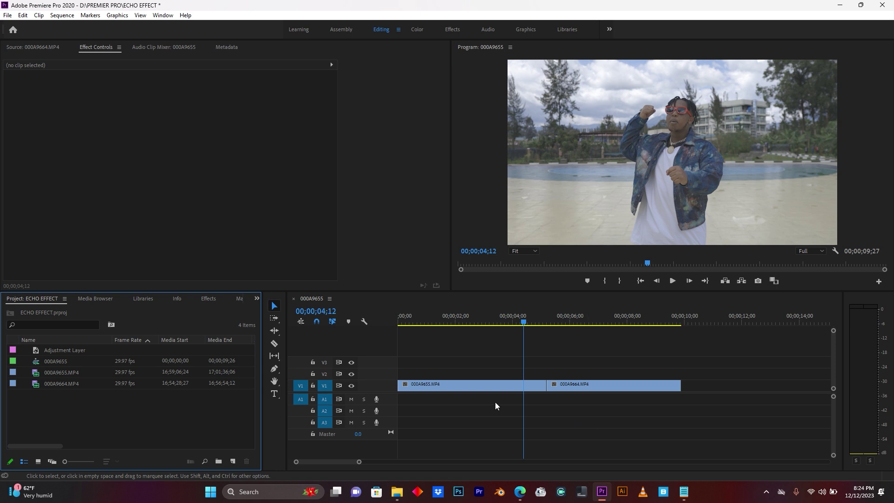
- Create a new Adjustment Layer in the Project panel with default settings
left_click(30, 298)
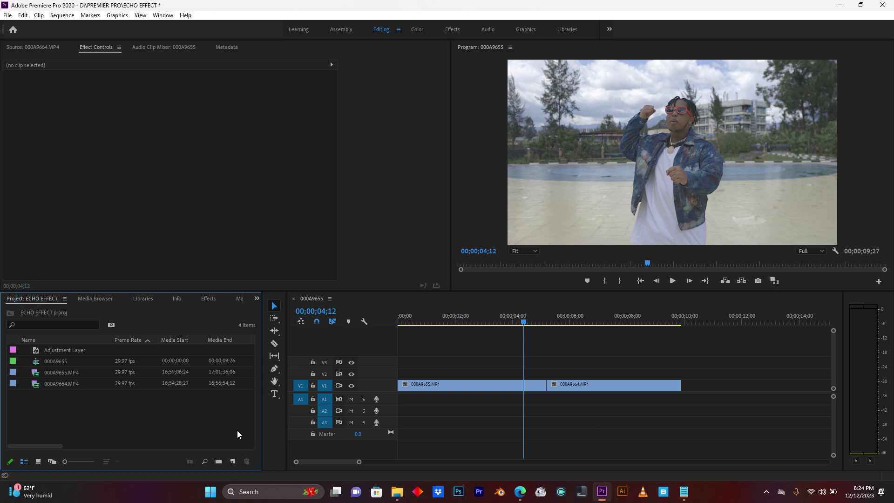
left_click(234, 461)
left_click(234, 461)
left_click(235, 461)
left_click(270, 379)
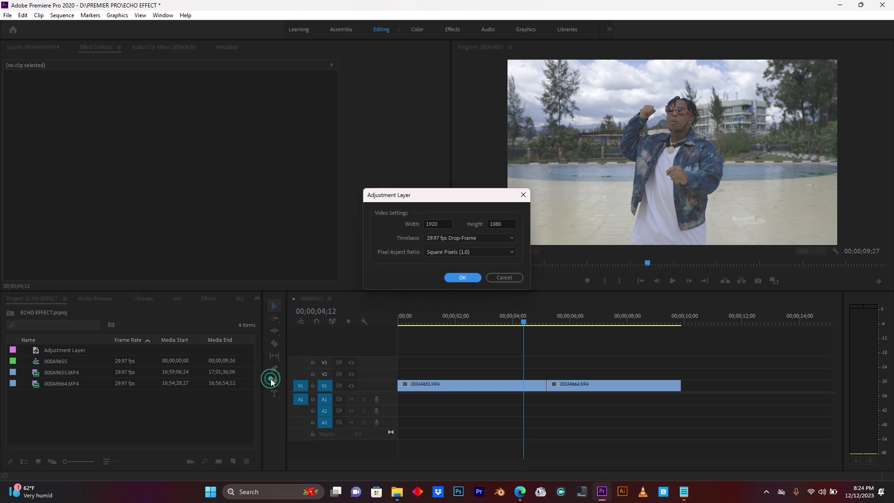
left_click(463, 278)
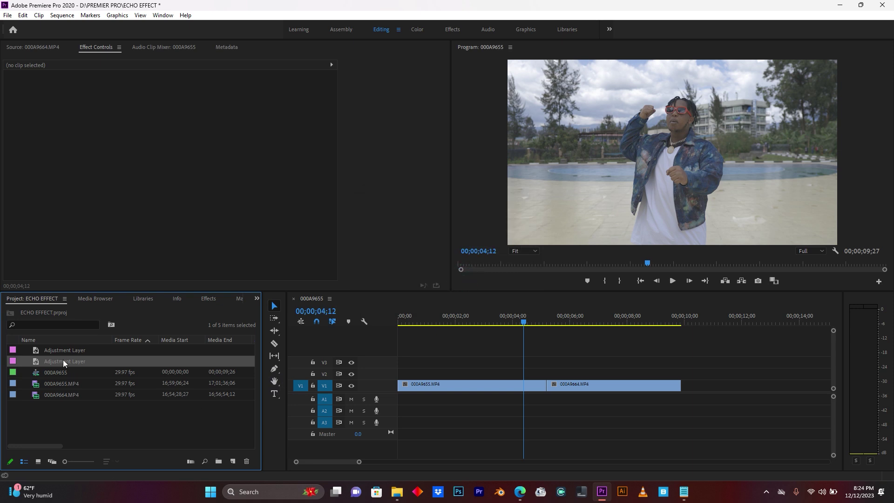
- Place the adjustment layer on V2 over the cut and trim it to a short span
left_click_drag(42, 365, 527, 378)
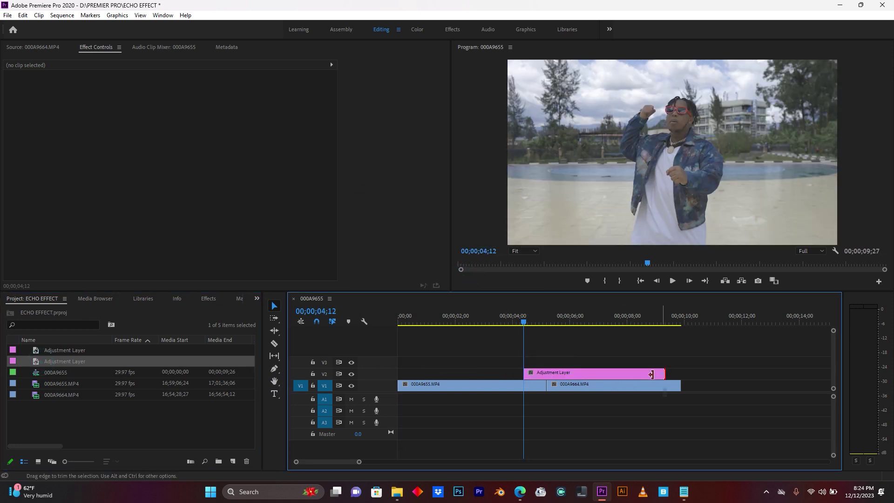
left_click_drag(659, 375, 566, 374)
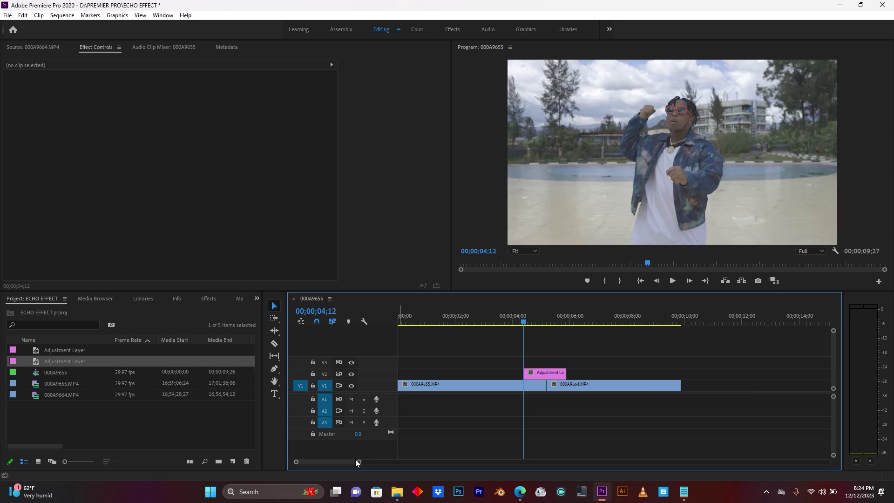
left_click_drag(359, 461, 342, 462)
left_click(629, 315)
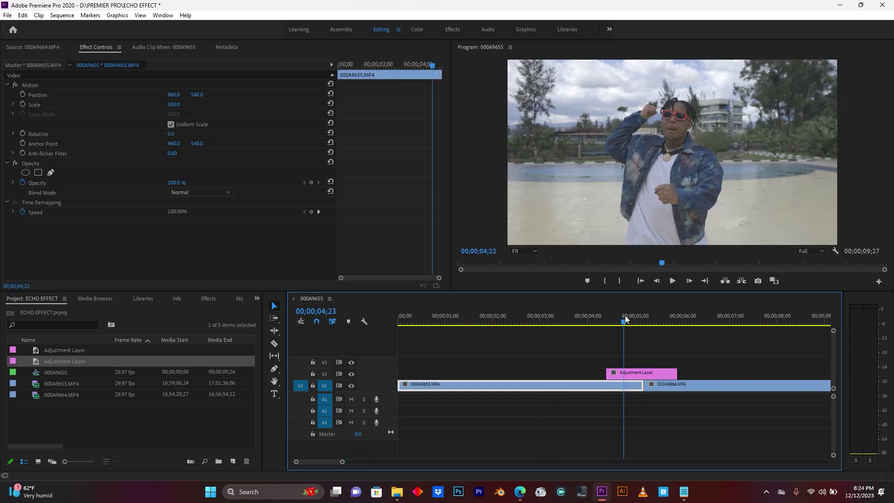
left_click_drag(651, 374, 677, 379)
left_click_drag(631, 323, 621, 322)
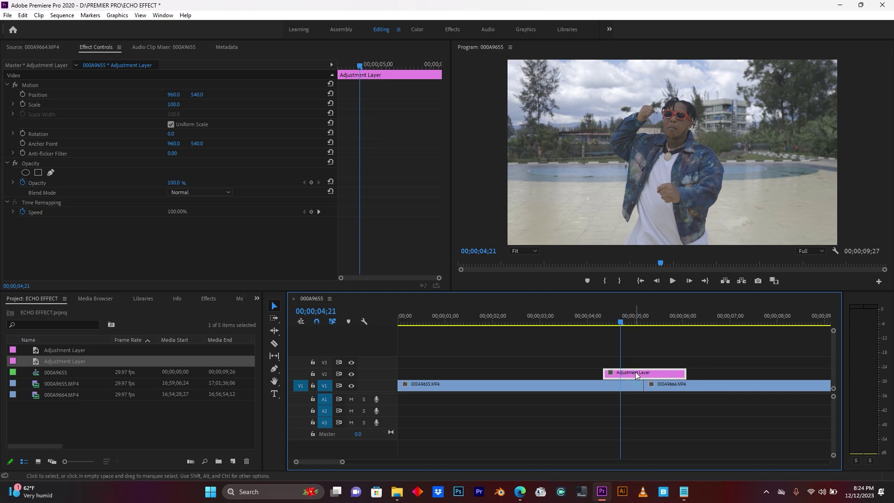
- Search the effects for 'transform' and drop Transform onto the adjustment layer
left_click(208, 299)
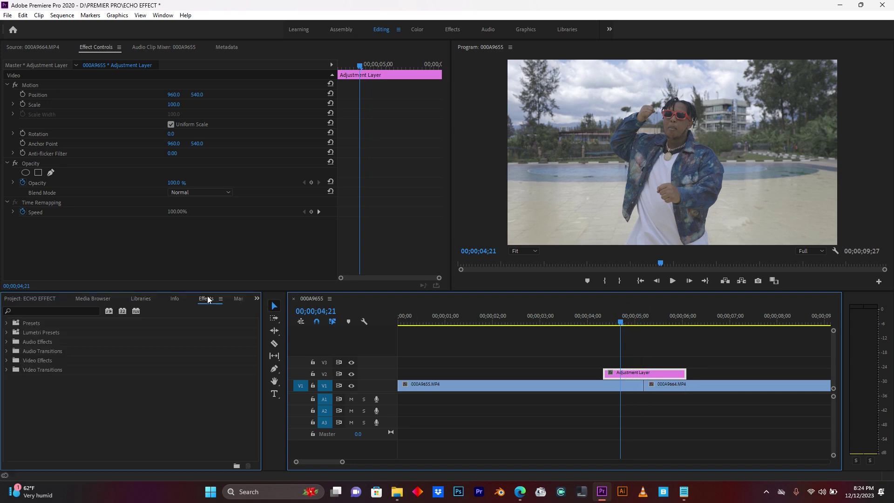
left_click(52, 313)
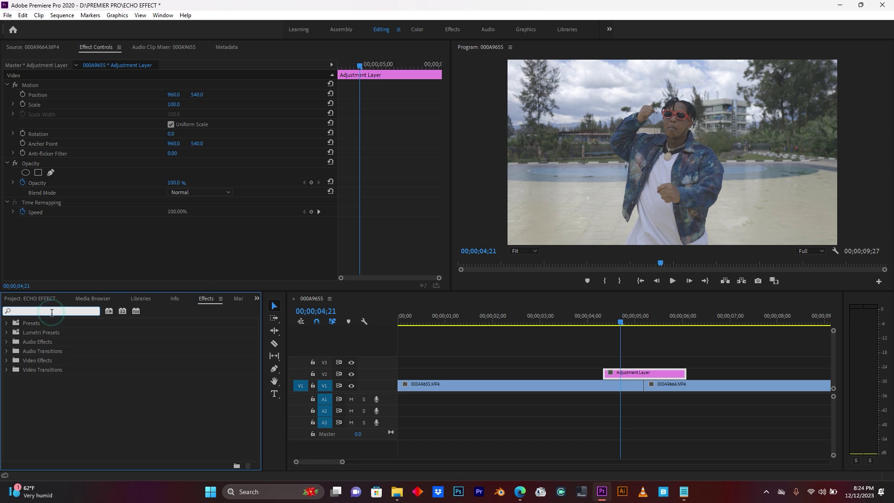
type("TRA")
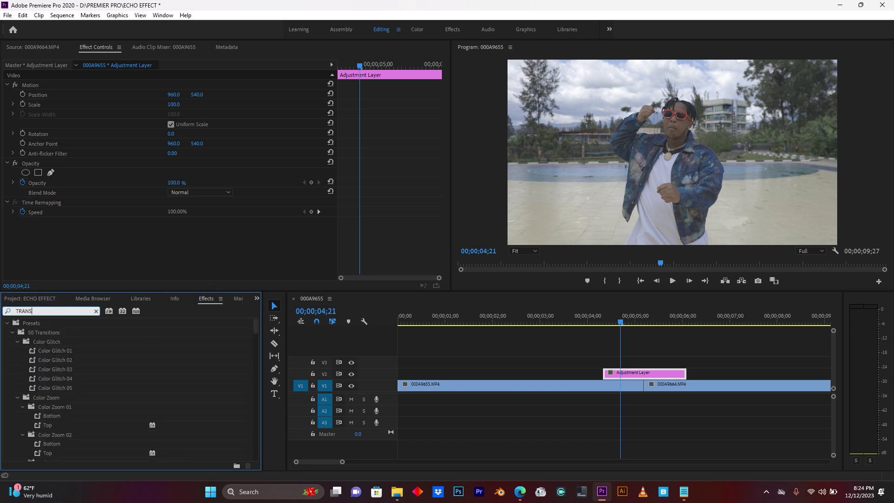
type("NSF")
left_click_drag(41, 380, 641, 373)
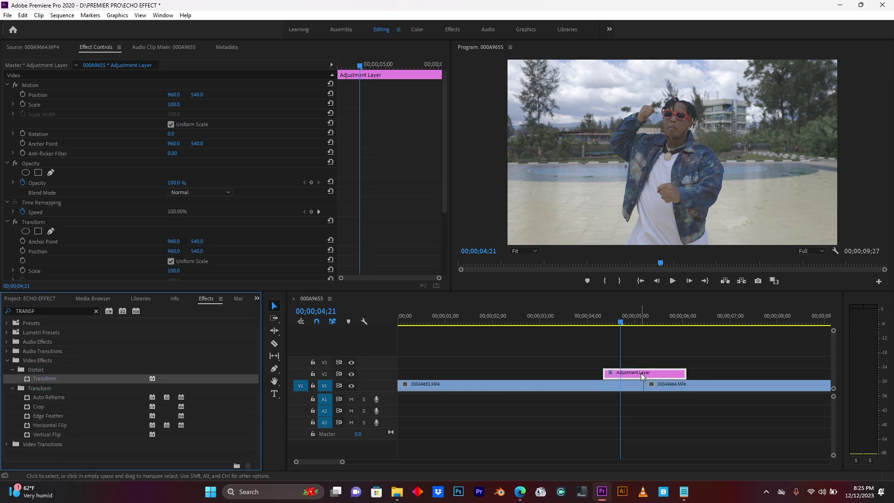
- Park the playhead on the adjustment layer's first frame and keyframe Position there
scroll(95, 156, "down", 5)
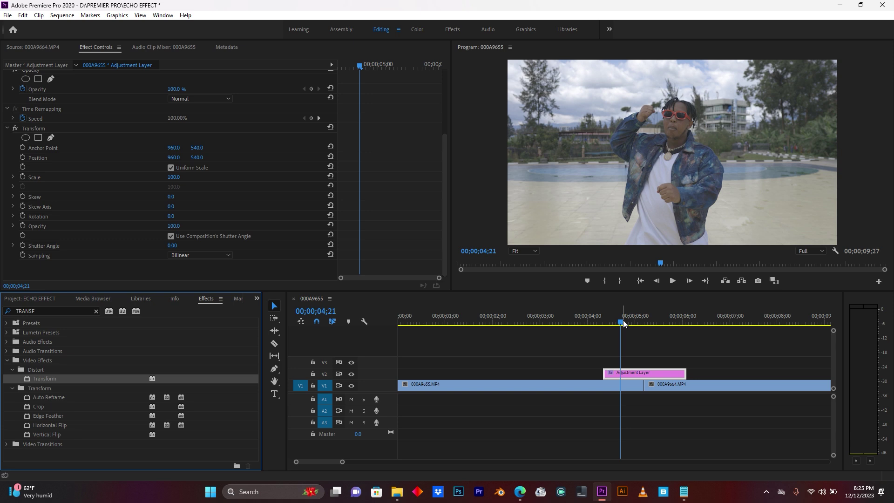
left_click_drag(624, 324, 603, 323)
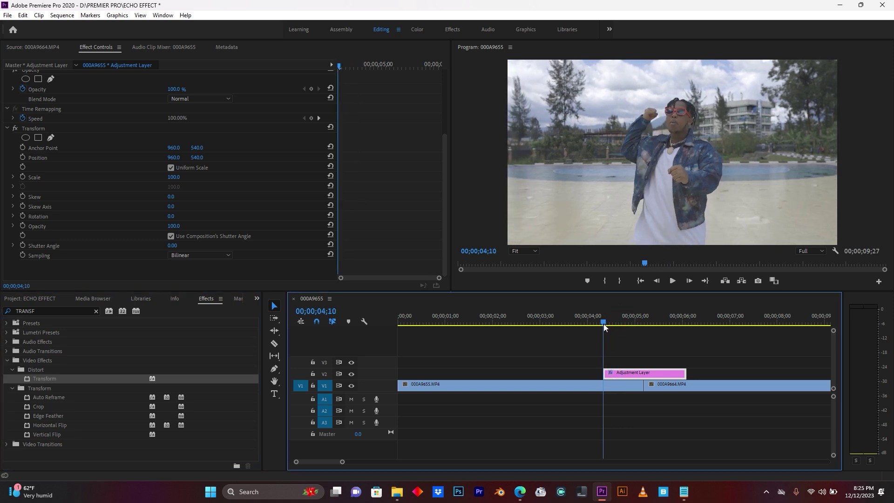
left_click(620, 374)
key("Right")
key("Right")
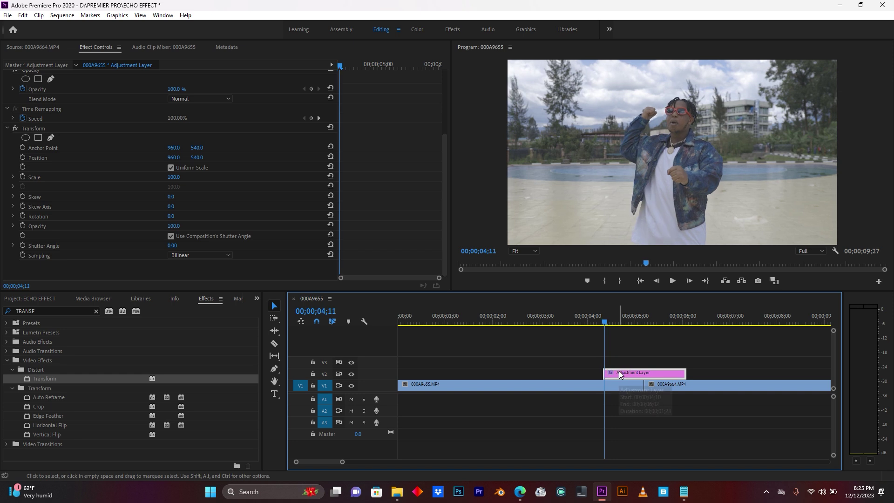
key("Left")
key("Left")
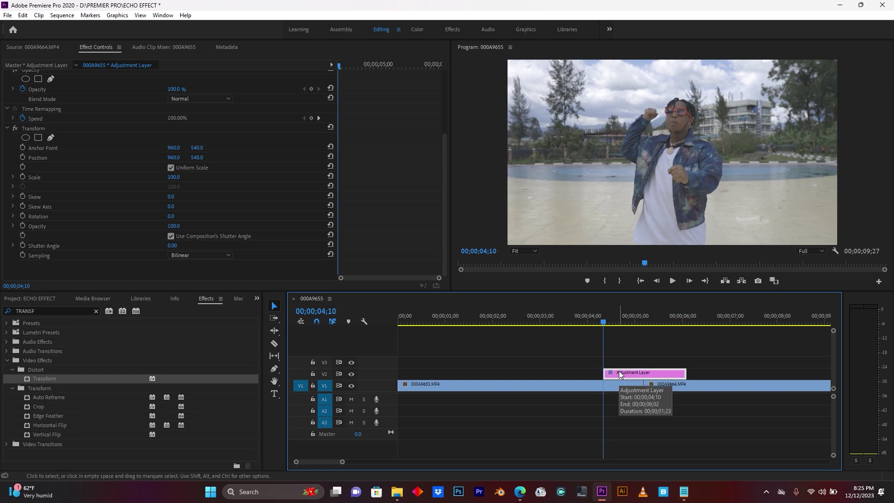
left_click(22, 157)
- Keyframe Scale and Rotation at the layer's start, then set Scale 158 at 00;00;05;06
left_click(23, 177)
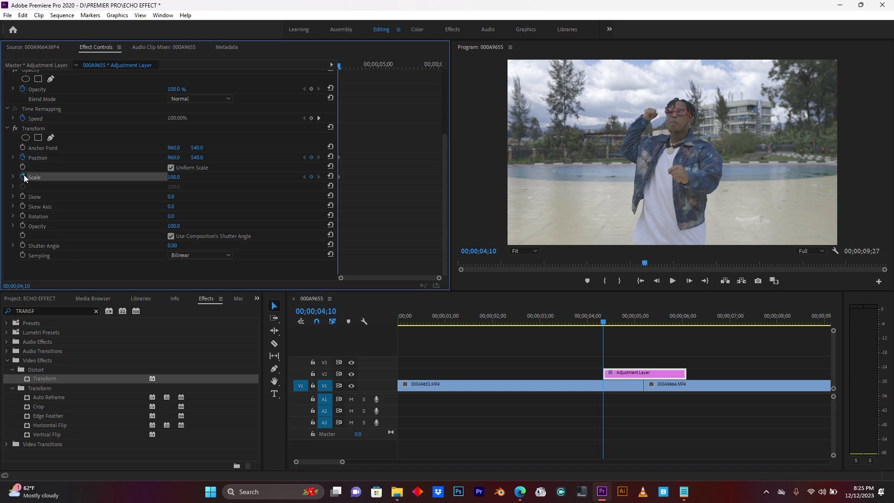
left_click(22, 216)
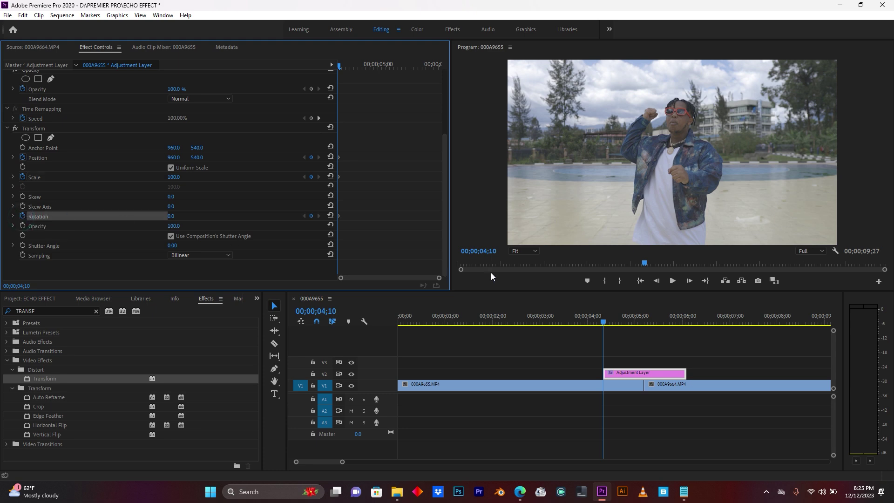
left_click_drag(605, 325, 648, 322)
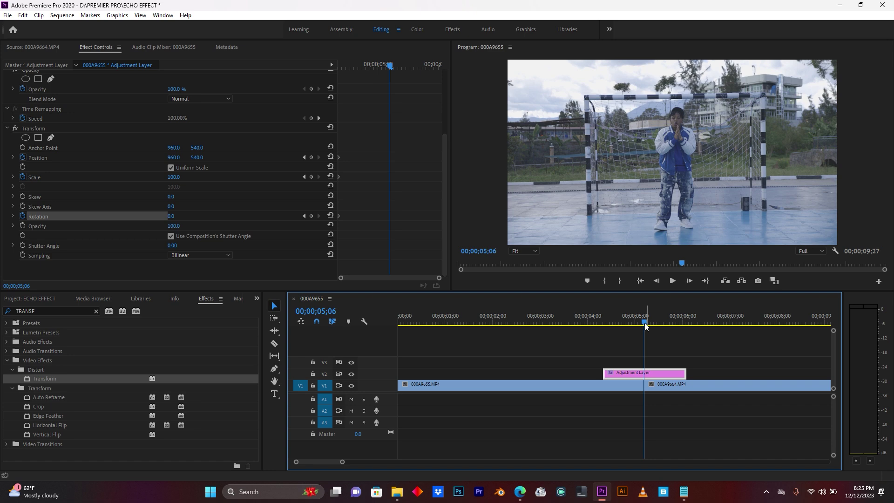
left_click(175, 181)
mouse_move(173, 177)
left_mouse_down()
mouse_move(200, 177)
mouse_move(174, 176)
left_mouse_up()
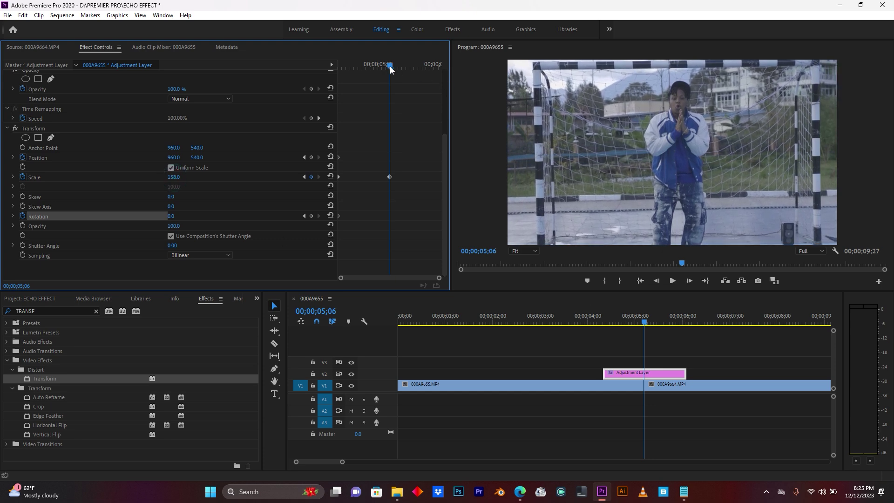
- At the layer's last frame, keyframe Position, Scale and Rotation back to defaults
left_click_drag(390, 68, 442, 65)
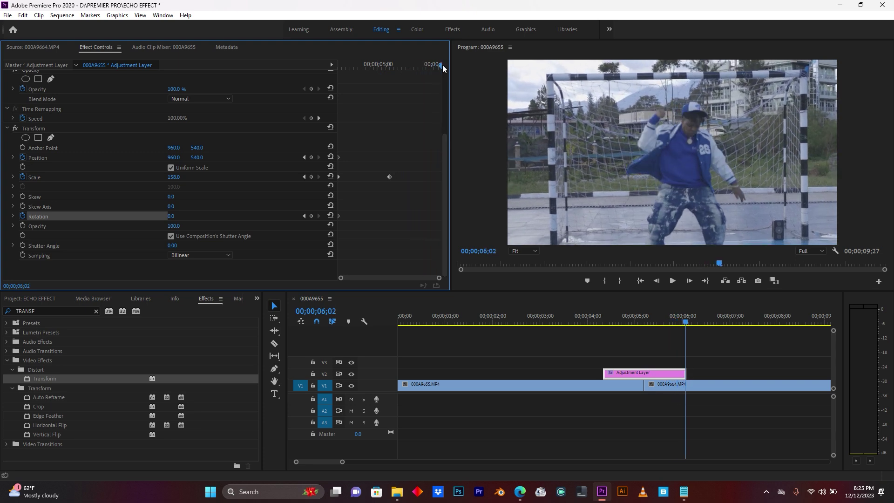
left_click(678, 385)
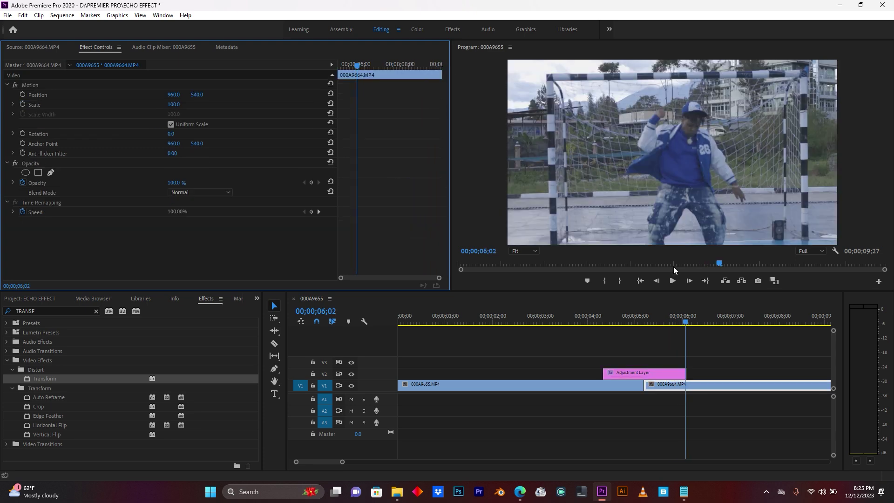
left_click(673, 374)
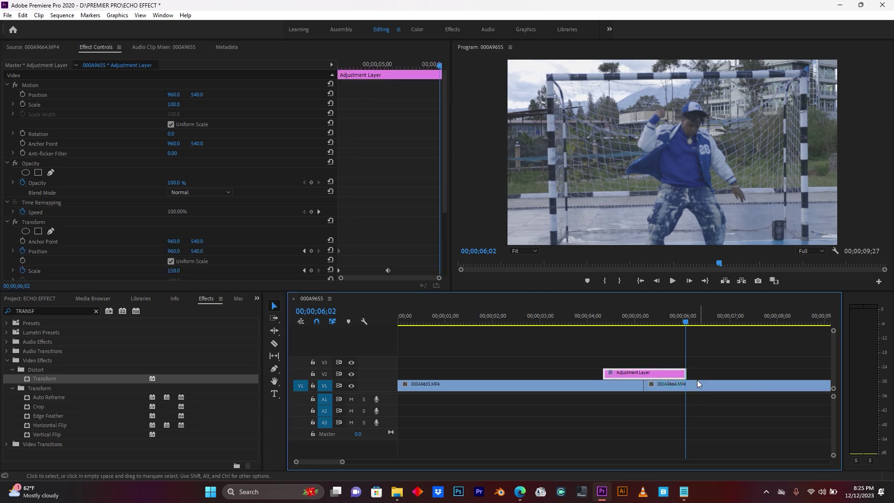
scroll(286, 202, "down", 4)
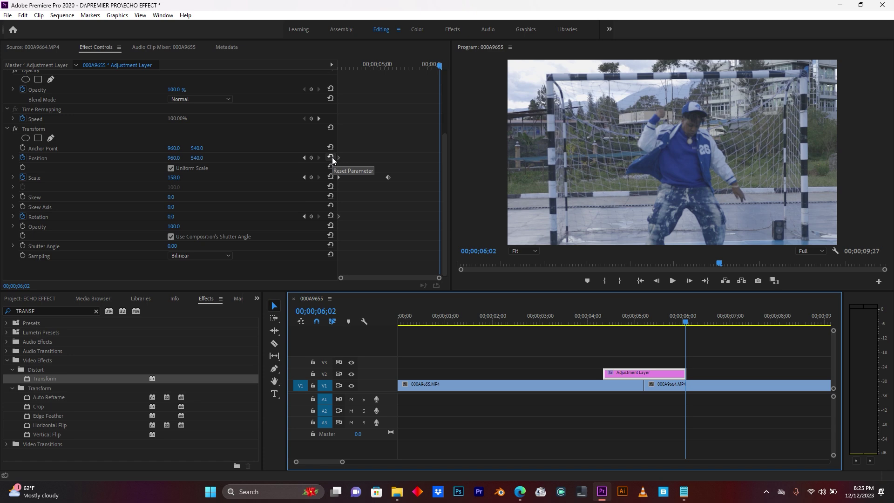
left_click(332, 158)
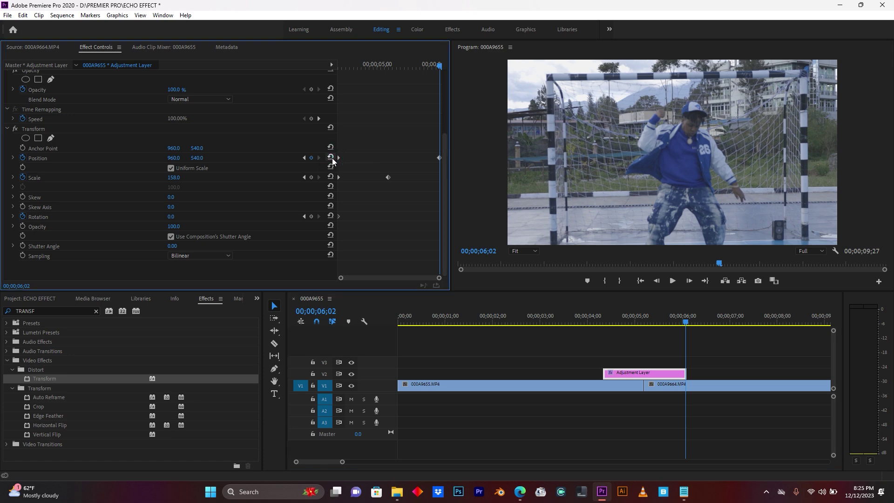
left_click(331, 178)
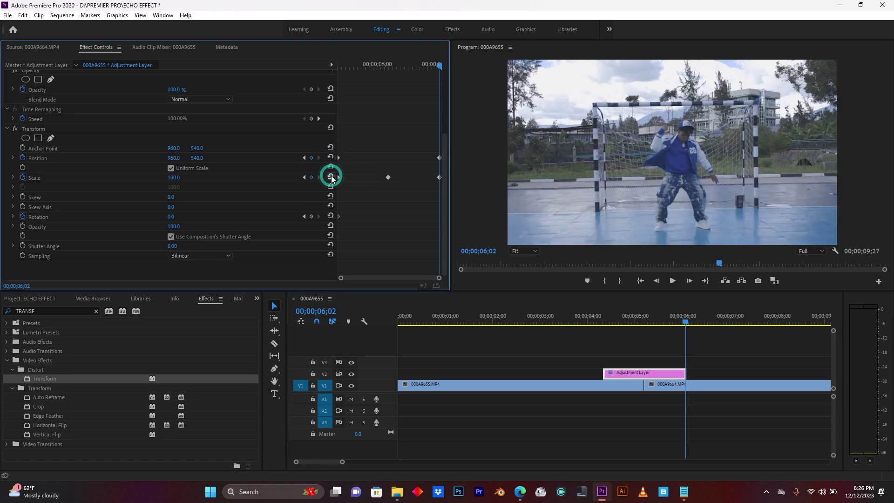
left_click(331, 217)
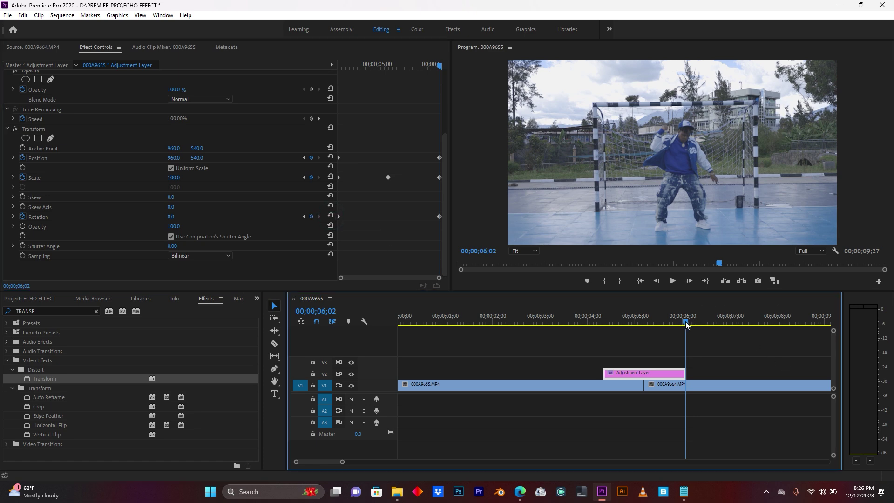
- Back at the cut, set Rotation to 19°
left_click_drag(686, 324, 646, 325)
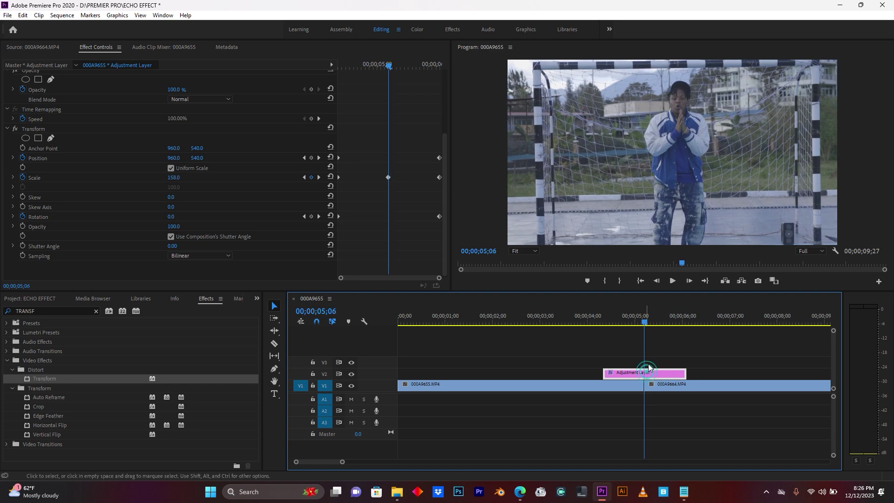
left_click(170, 218)
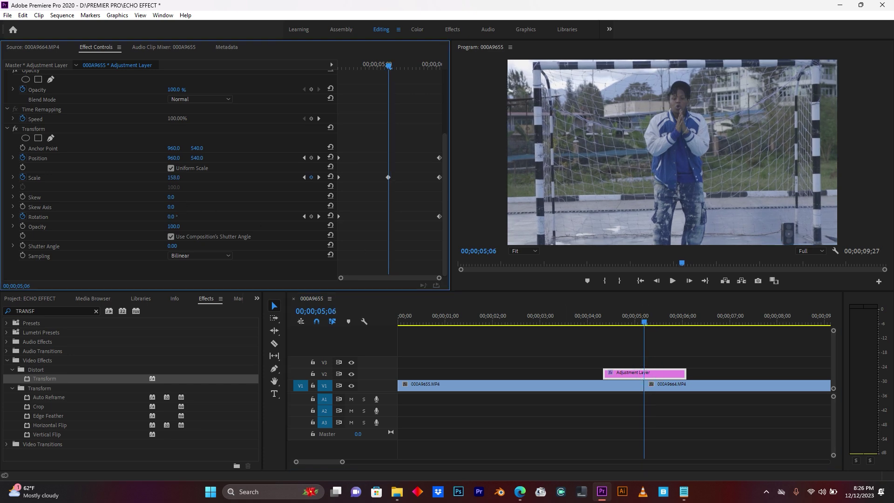
left_click_drag(170, 216, 179, 216)
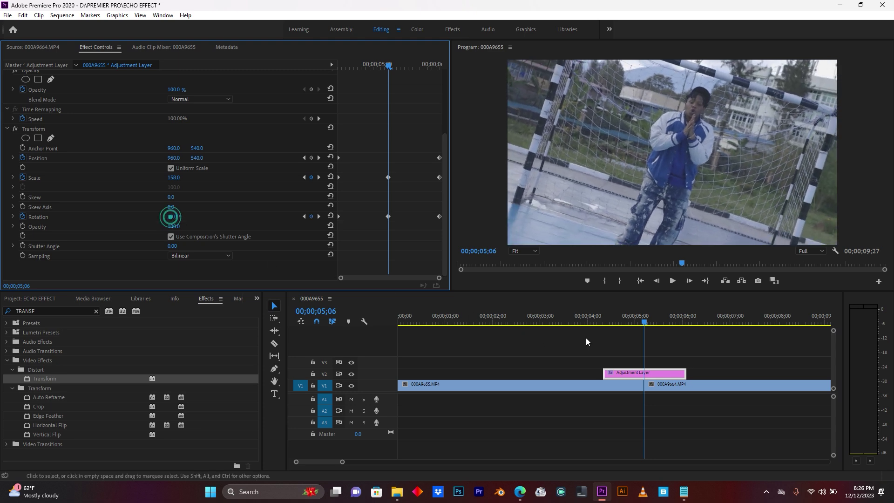
- Play back the zoom-and-rotate transition
left_click(586, 321)
key("space")
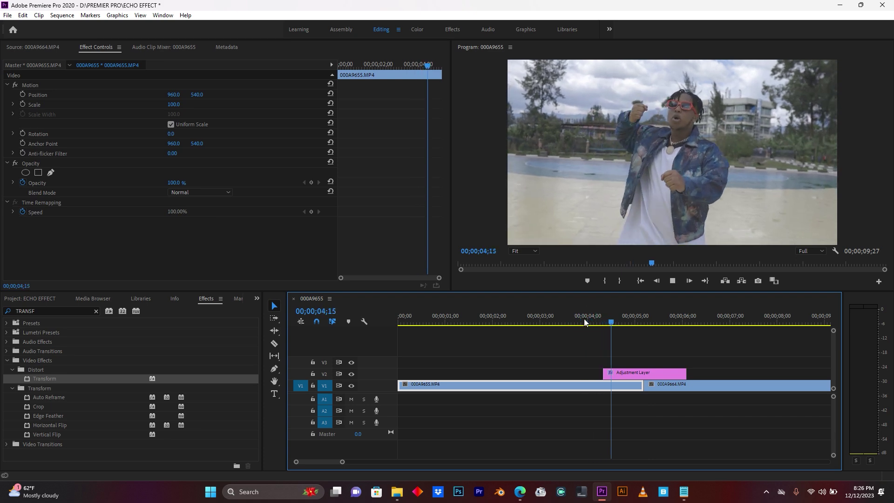
left_click(637, 312)
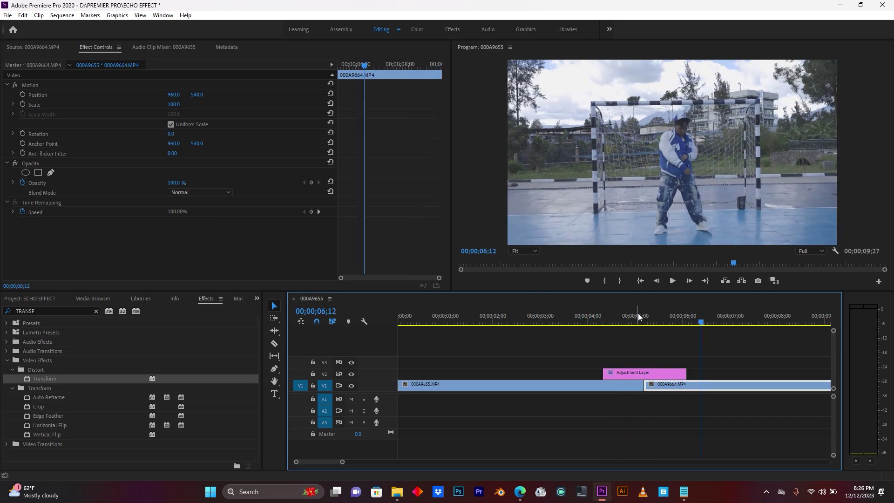
- Set the adjustment layer's Transform Shutter Angle to 360
left_click(638, 375)
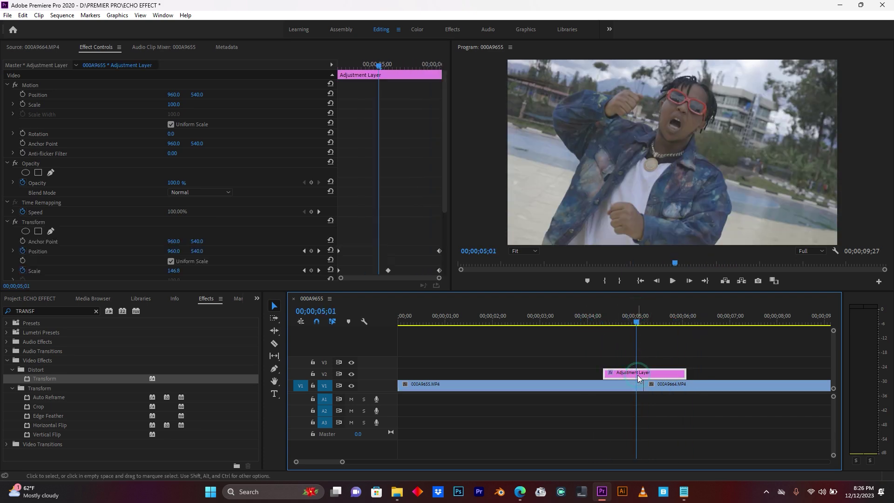
scroll(446, 230, "down", 2)
scroll(446, 231, "down", 4)
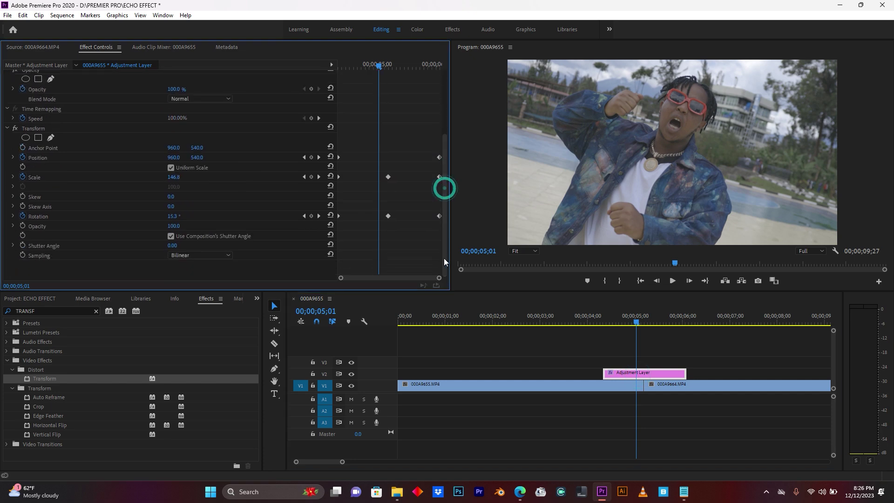
left_click(175, 246)
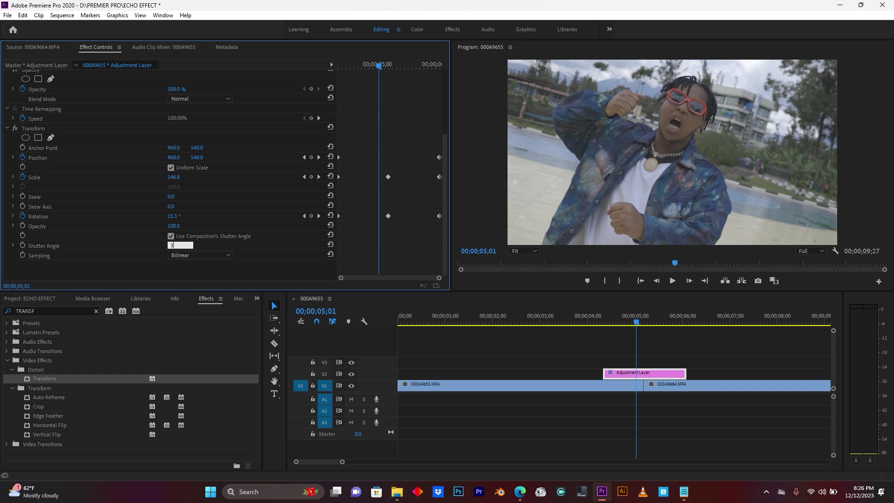
key("Return")
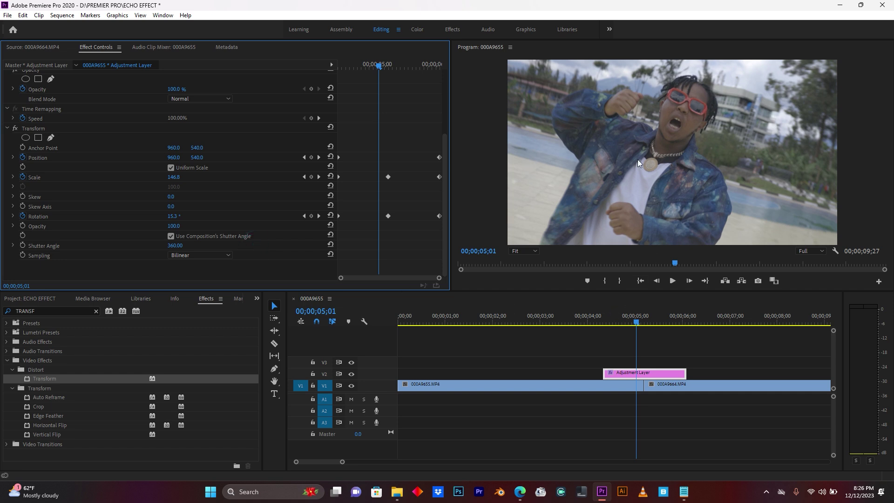
- Replay the blurred transition and clear the Effects search box
left_click(600, 318)
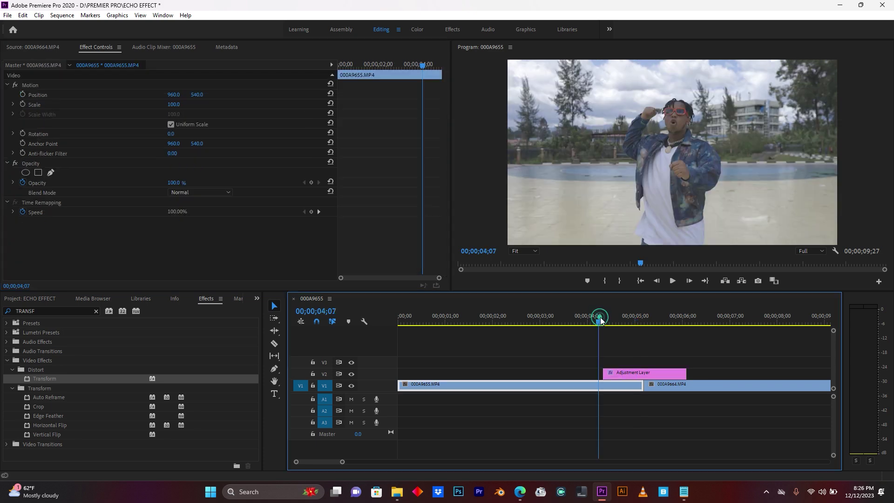
key("space")
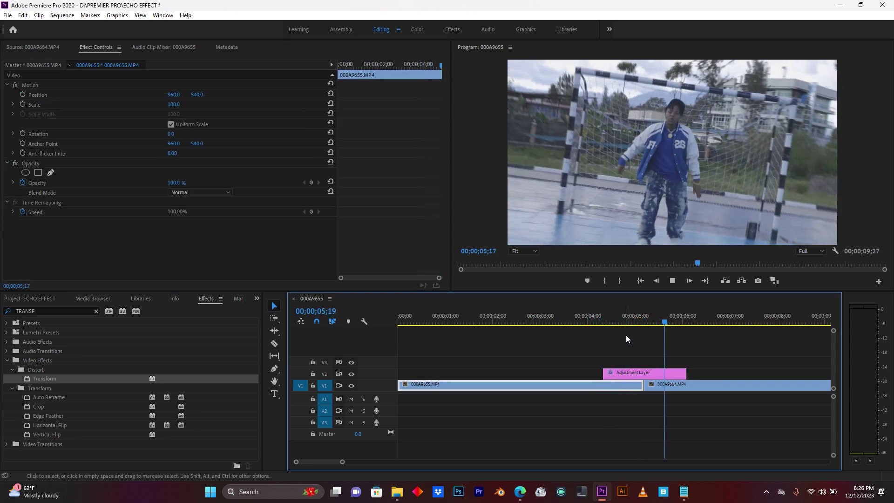
left_click(592, 318)
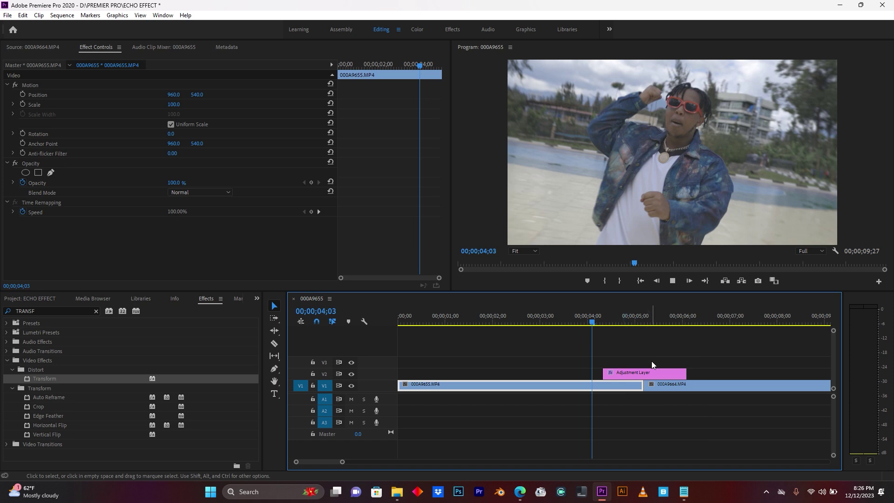
key("space")
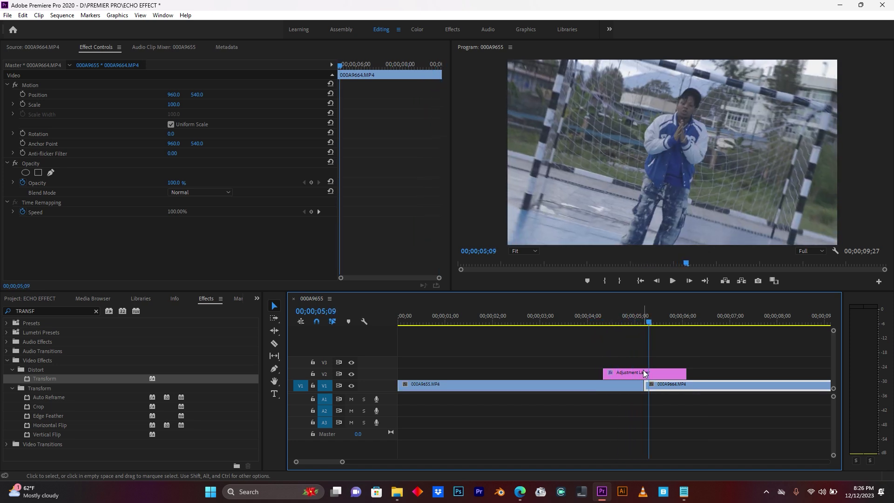
left_click(644, 371)
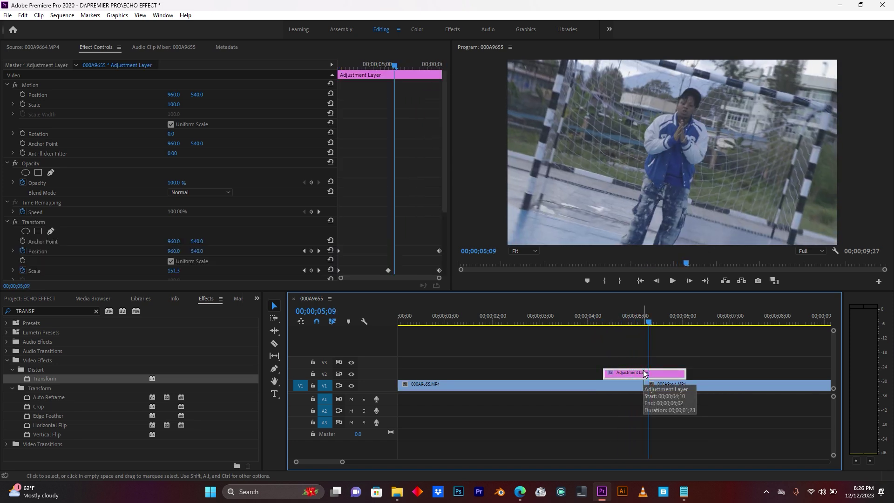
left_click(96, 312)
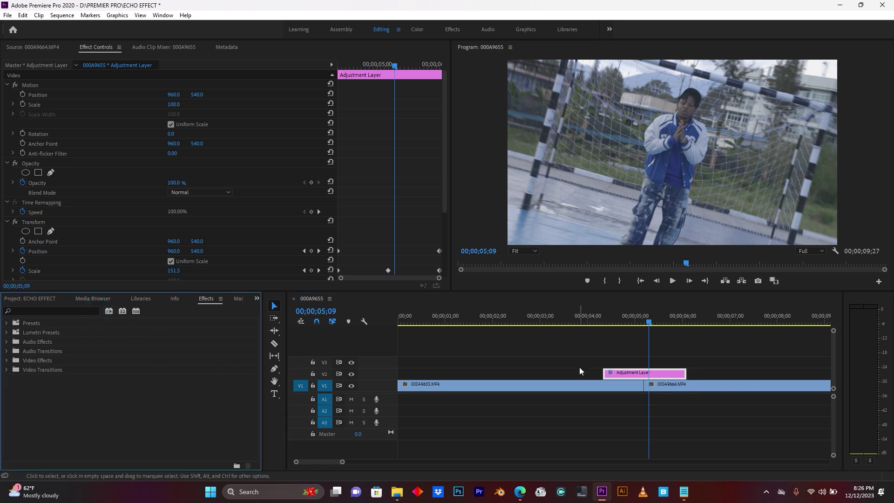
- Razor-cut the V1 clips shortly before and shortly after the edit point
key("c")
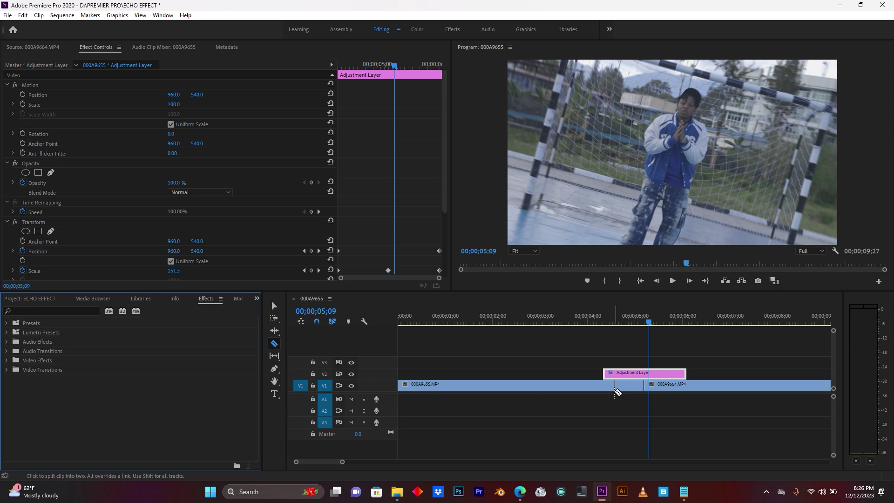
left_click(615, 389)
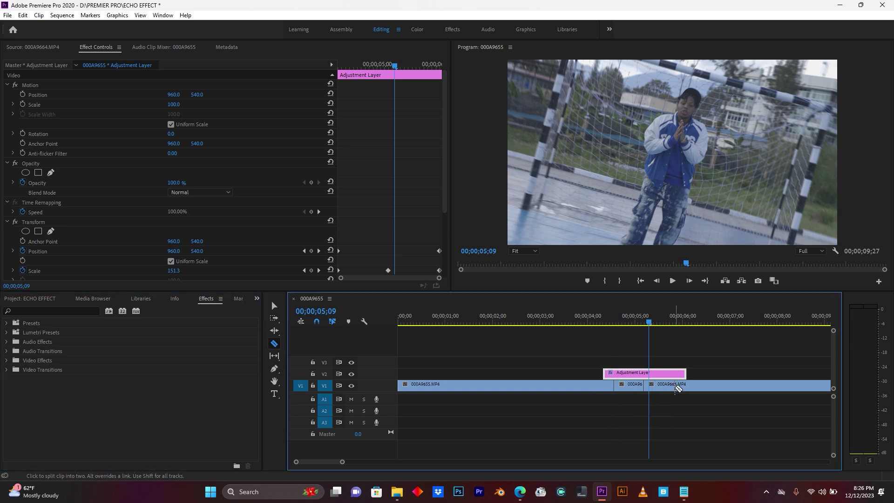
left_click(676, 387)
- Marquee-select the two short V1 pieces and nest them as Nested Sequence 02
key("v")
left_click_drag(666, 401, 632, 387)
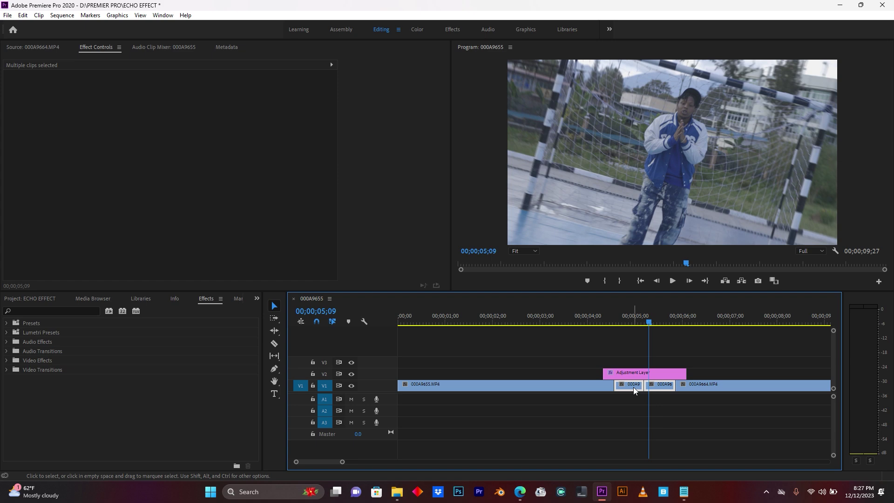
right_click(633, 388)
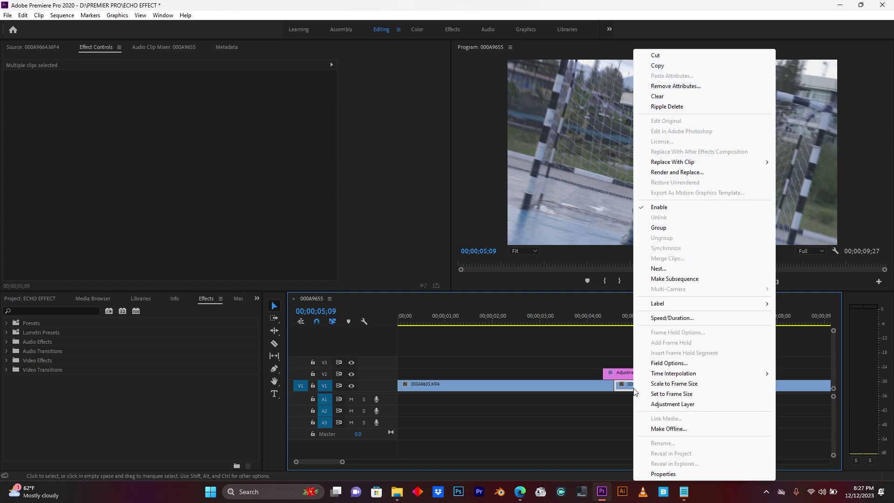
left_click(667, 269)
left_click(424, 255)
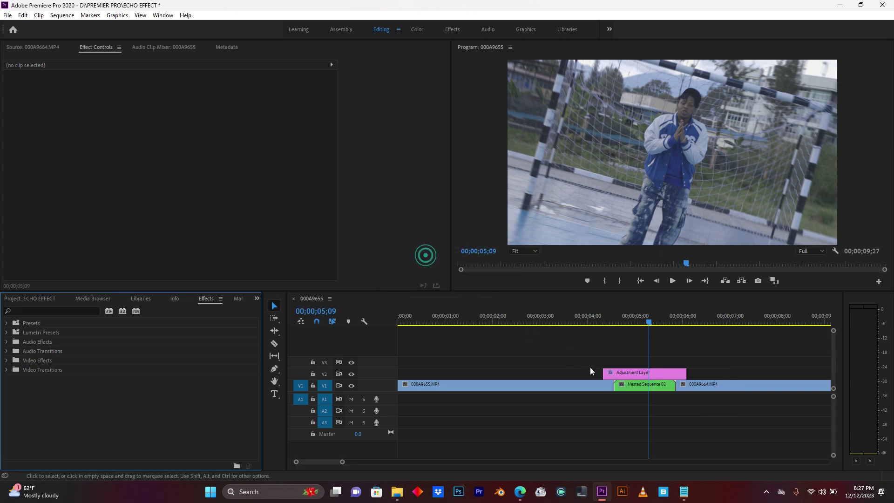
left_click(643, 387)
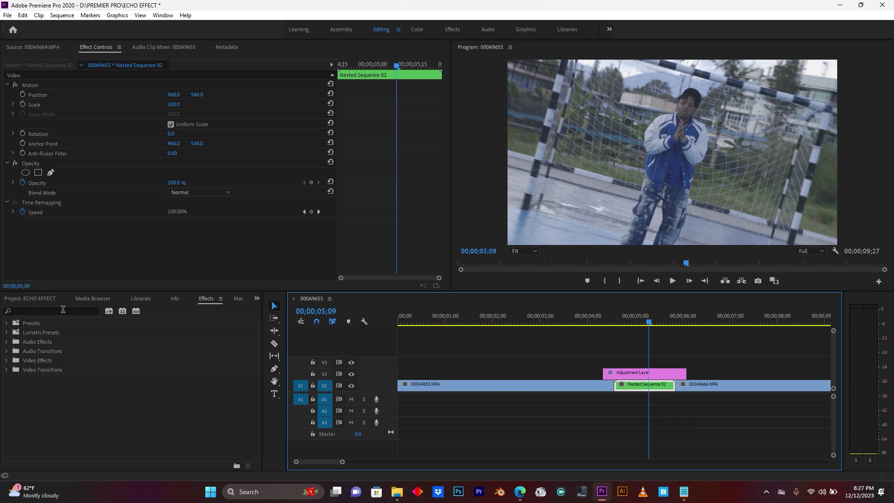
- Search Effects for 'ECHO' and drop Echo onto Nested Sequence 02
left_click(63, 310)
type("ECH")
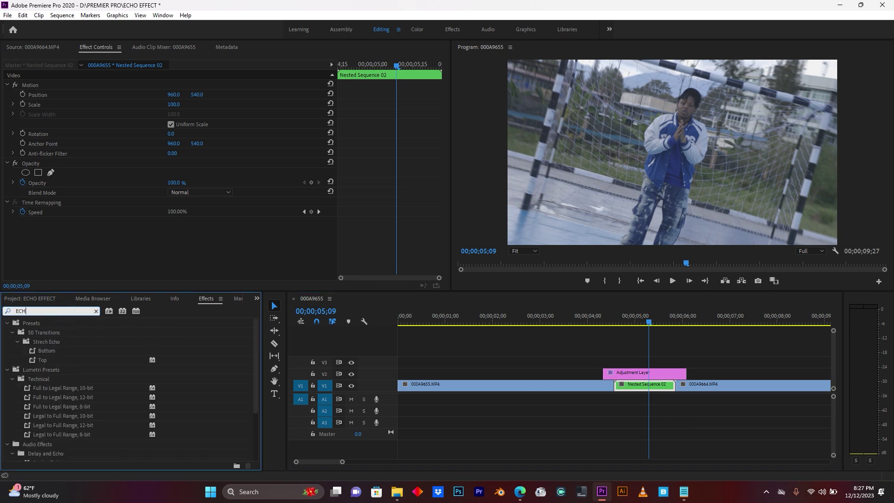
type("O")
scroll(68, 379, "down", 1)
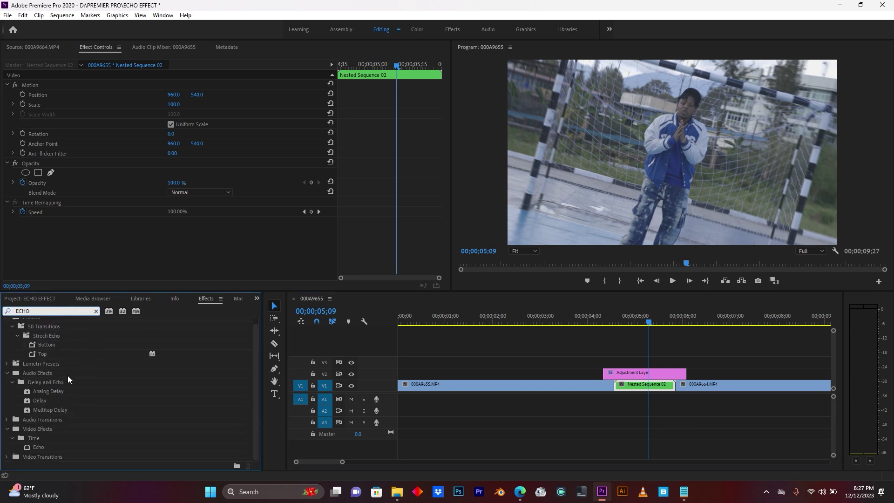
left_click_drag(37, 450, 642, 390)
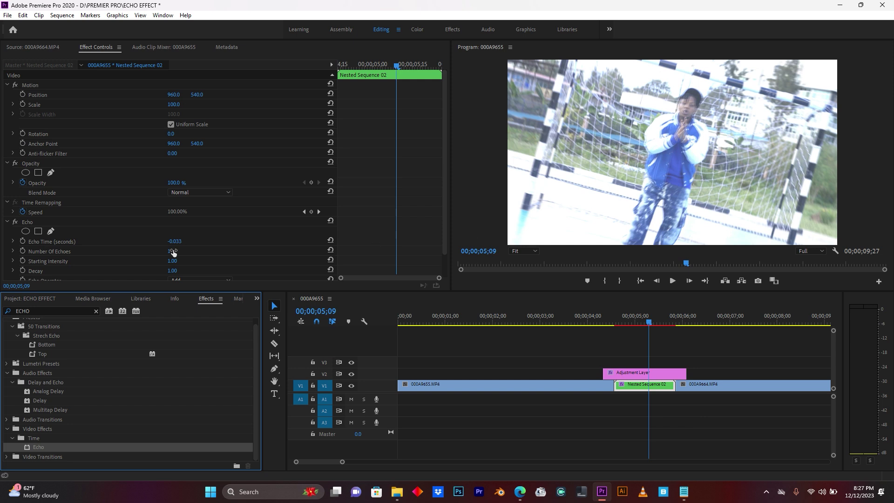
- Set Echo to 5 echoes, Echo Time -0.433 and Decay 0.40
left_click_drag(171, 253, 178, 260)
left_click(172, 252)
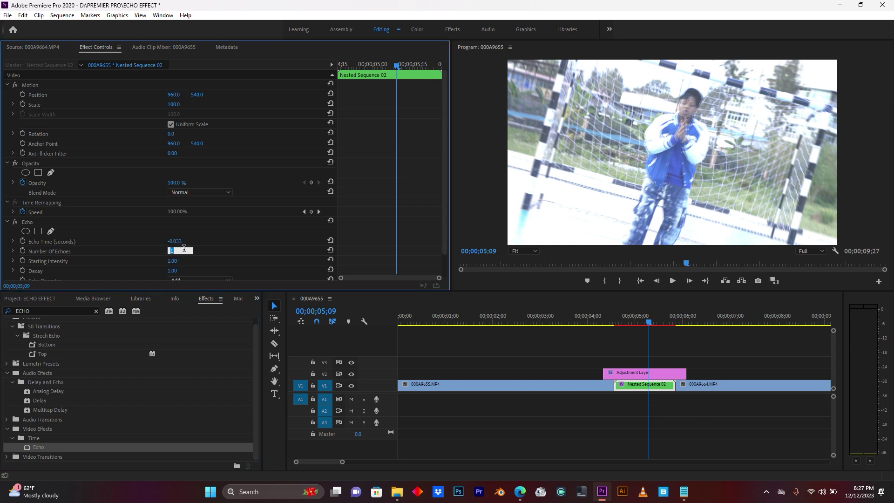
left_click(223, 252)
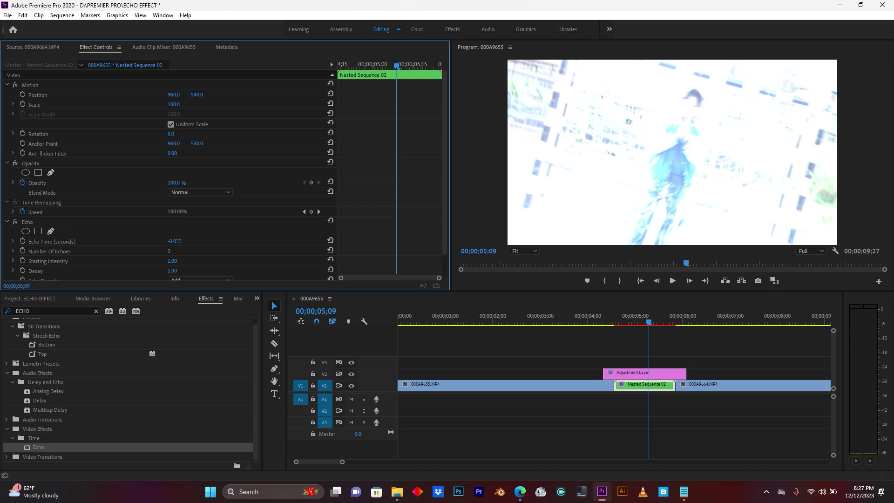
left_click_drag(174, 242, 179, 241)
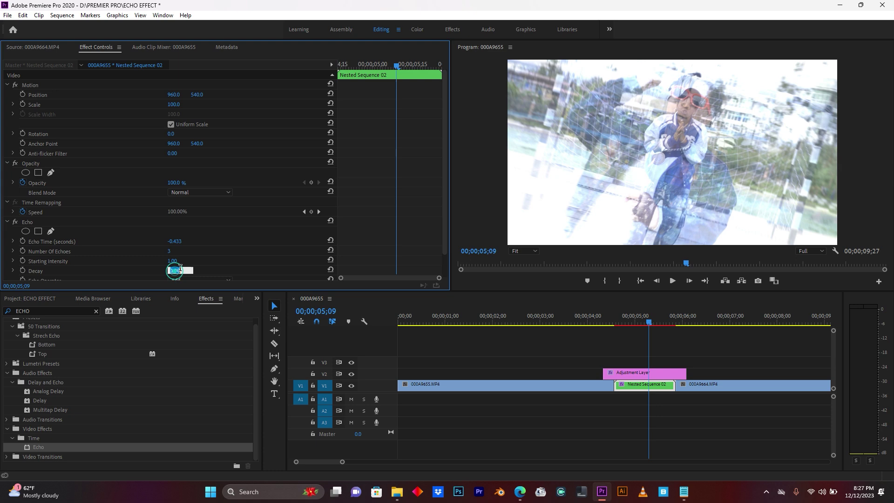
scroll(176, 266, "down", 1)
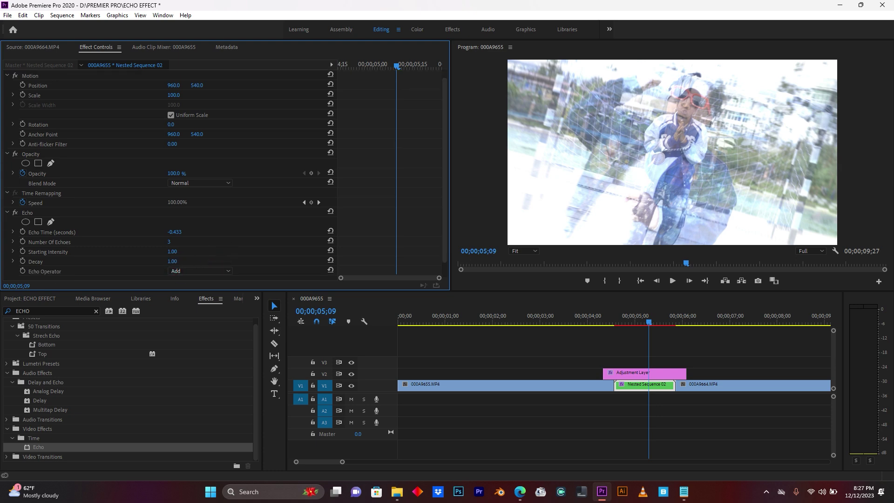
left_click_drag(172, 261, 135, 261)
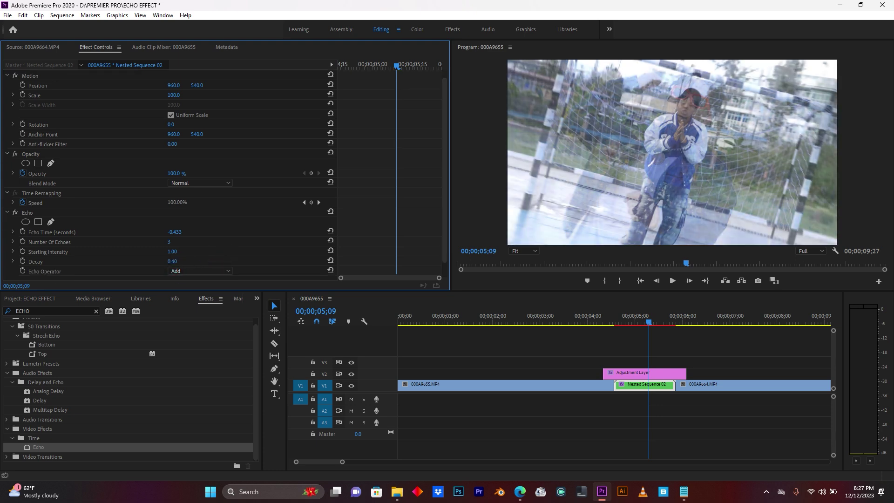
left_click(170, 241)
type("5")
key("Return")
left_click(226, 244)
- Switch the nested clip's Echo Operator to Screen and preview the transition
left_click(642, 387)
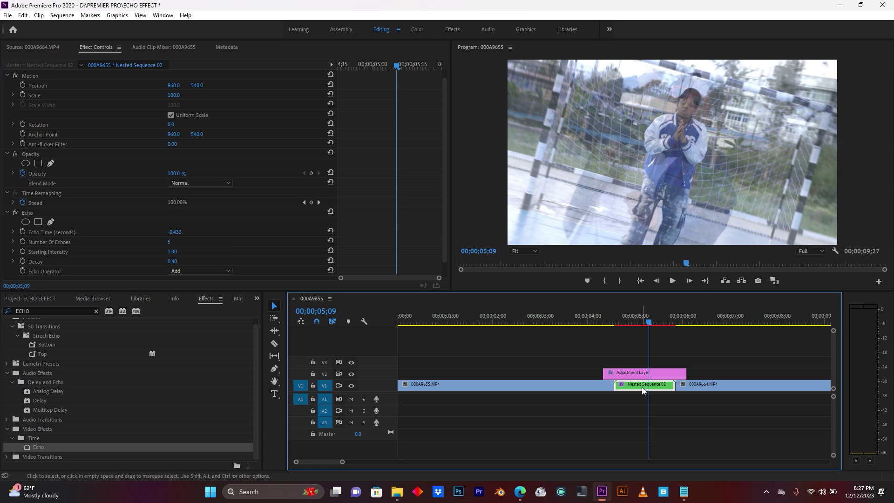
scroll(233, 235, "down", 1)
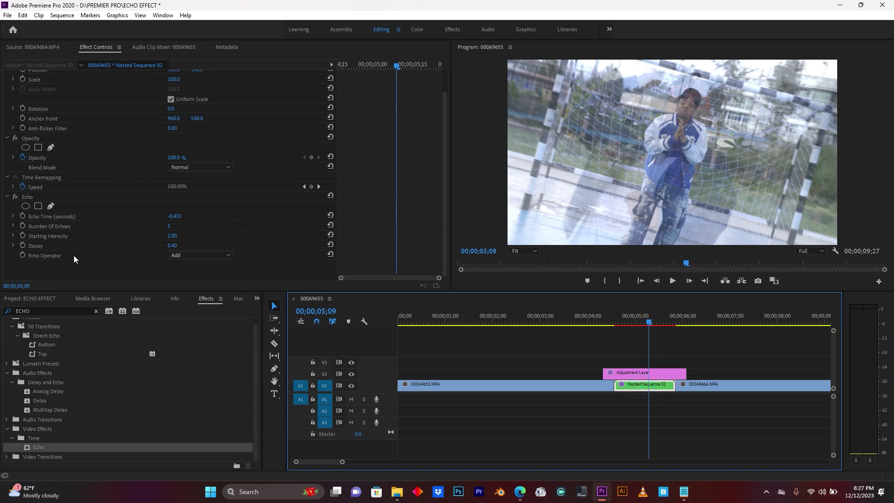
left_click(190, 255)
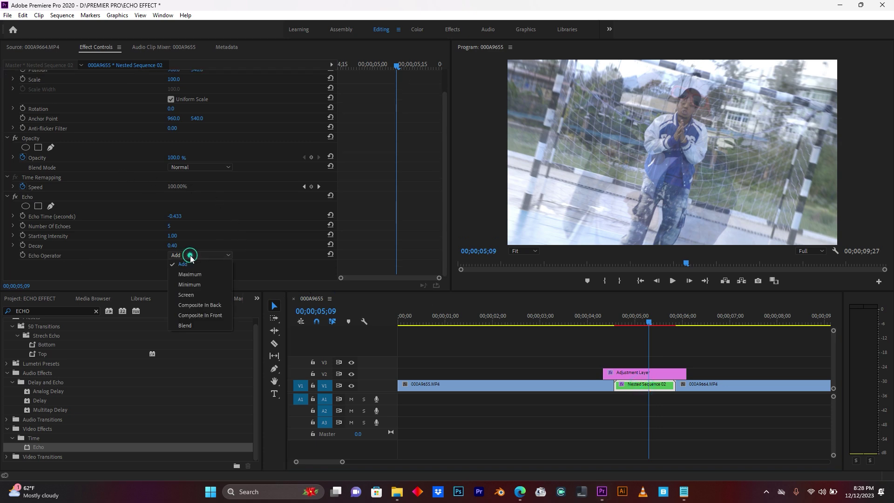
left_click(194, 295)
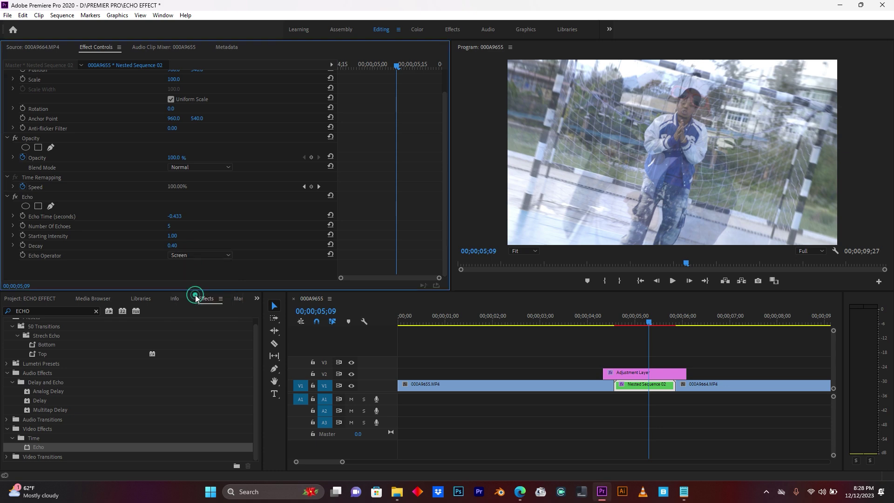
left_click(584, 320)
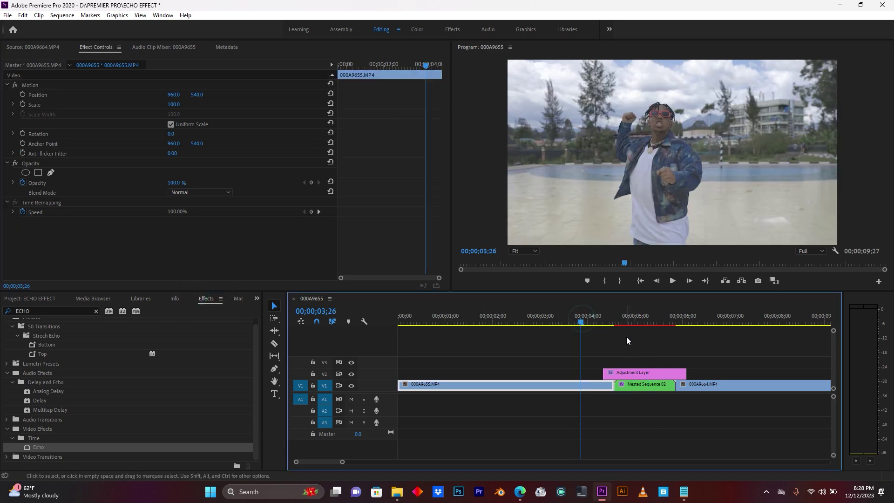
key("space")
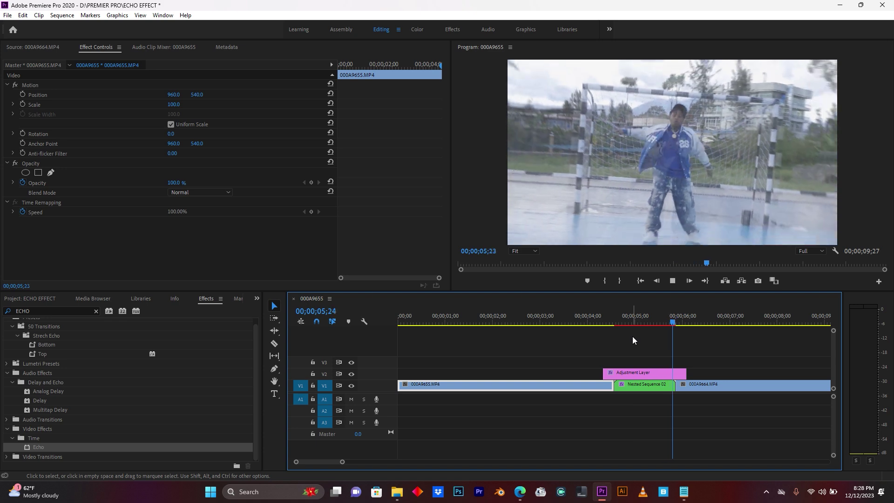
left_click(651, 319)
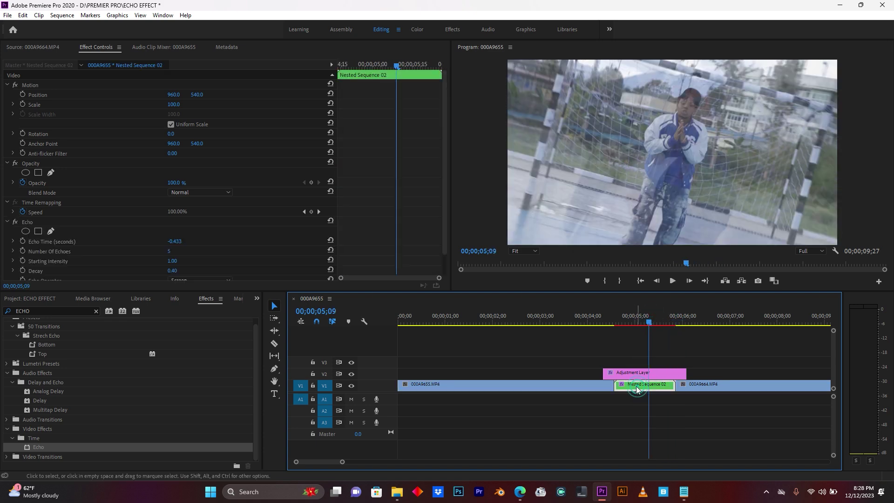
- Change Echo Time to -0.133 and Decay to 0.80
left_click(175, 241)
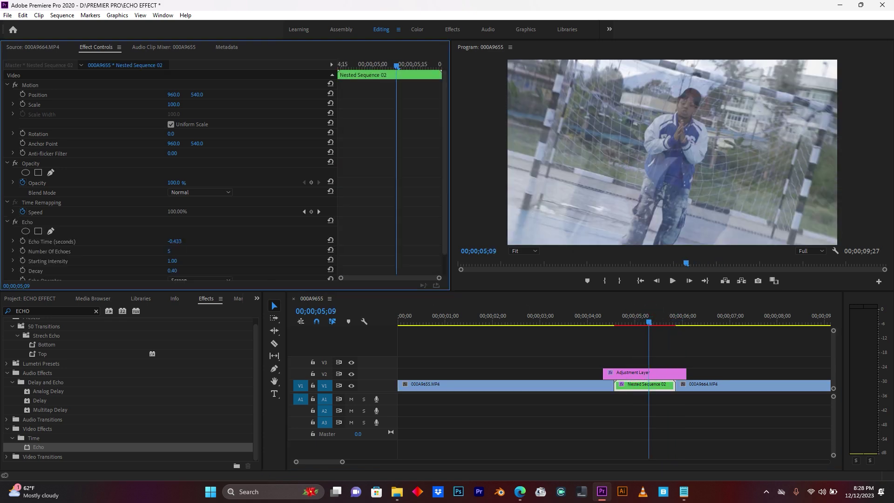
left_click_drag(176, 242, 195, 271)
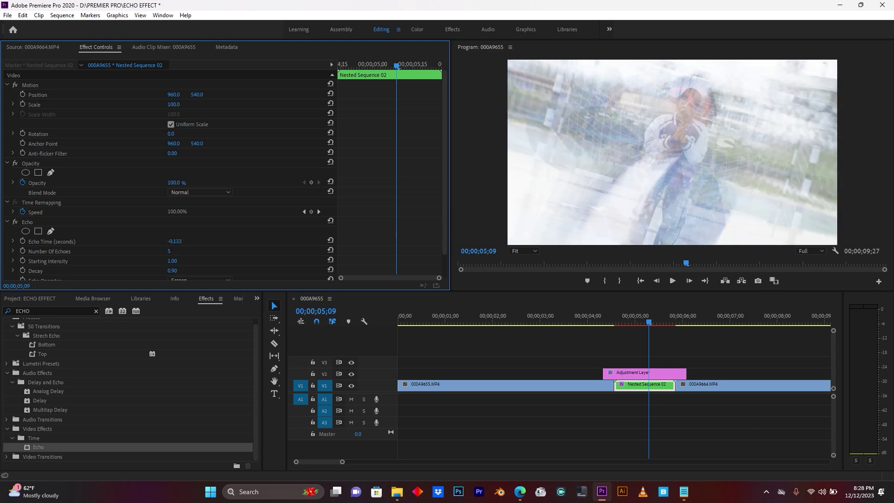
left_click_drag(172, 271, 168, 270)
left_click(592, 317)
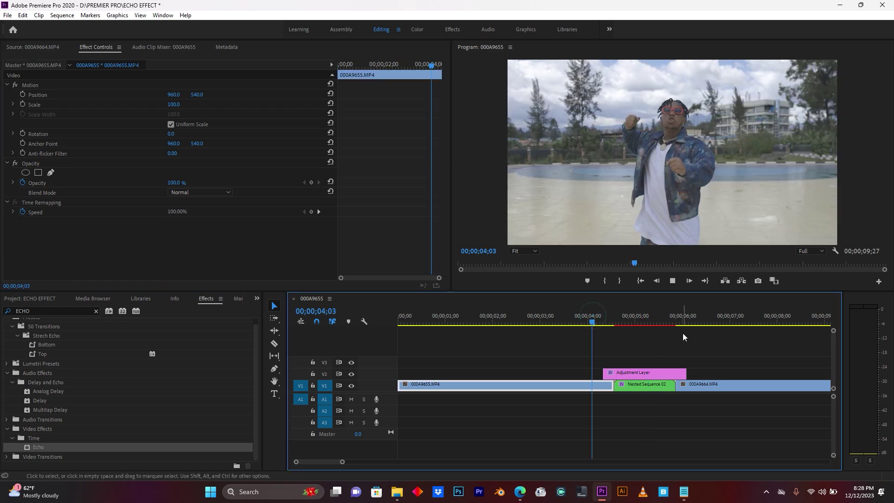
key("space")
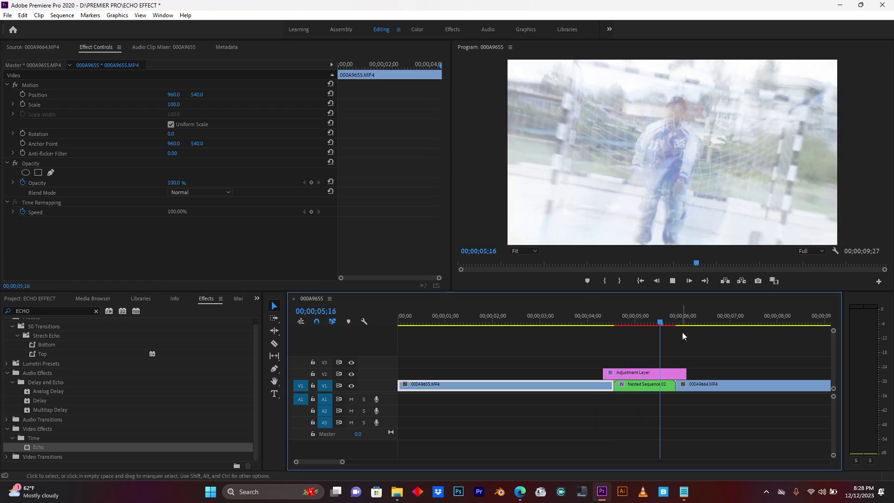
left_click(593, 317)
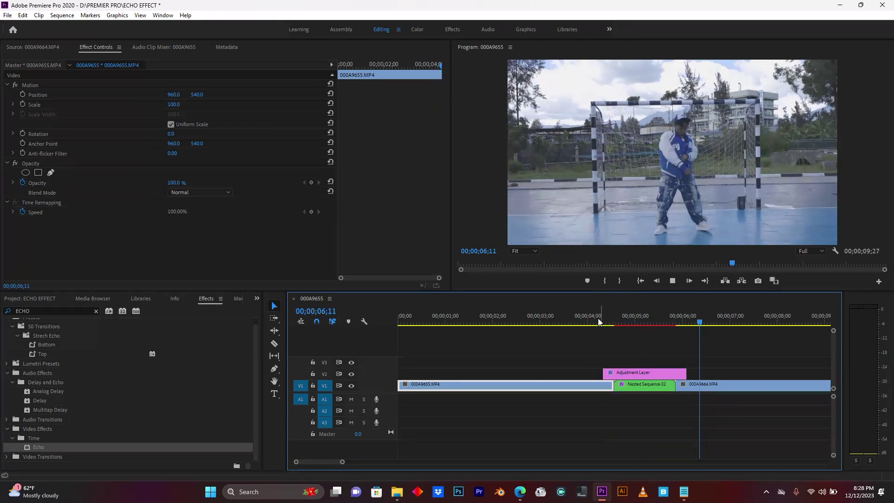
left_click(577, 323)
key("space")
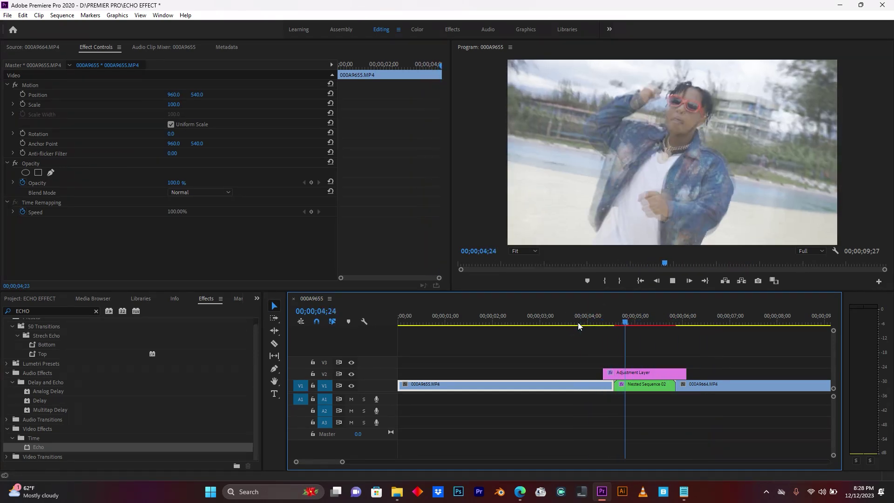
key("space")
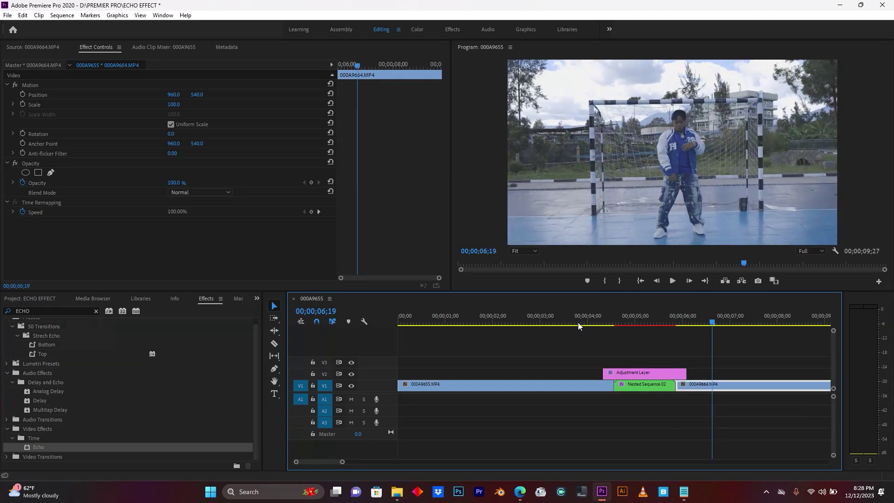
left_click(589, 318)
key("space")
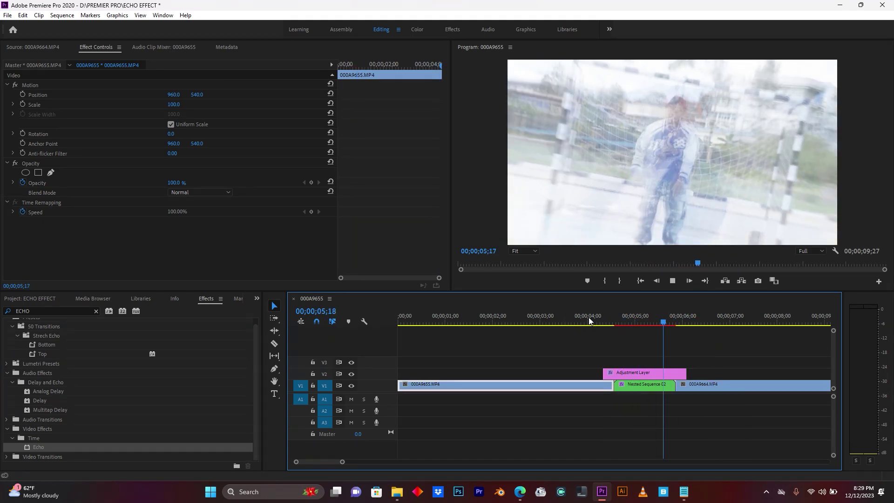
left_click(648, 319)
left_click(643, 385)
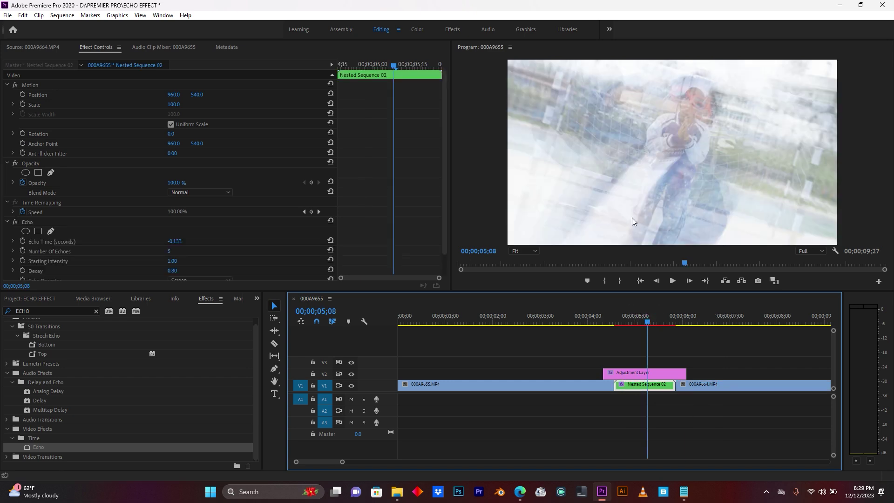
left_click(39, 311)
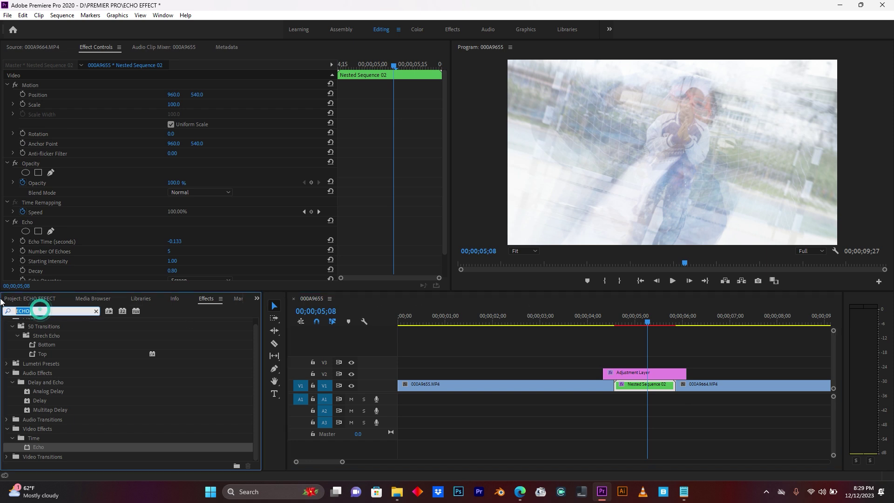
- Search Effects for 'COLOR' and drag Lumetri Color onto Nested Sequence 02
type("LUME")
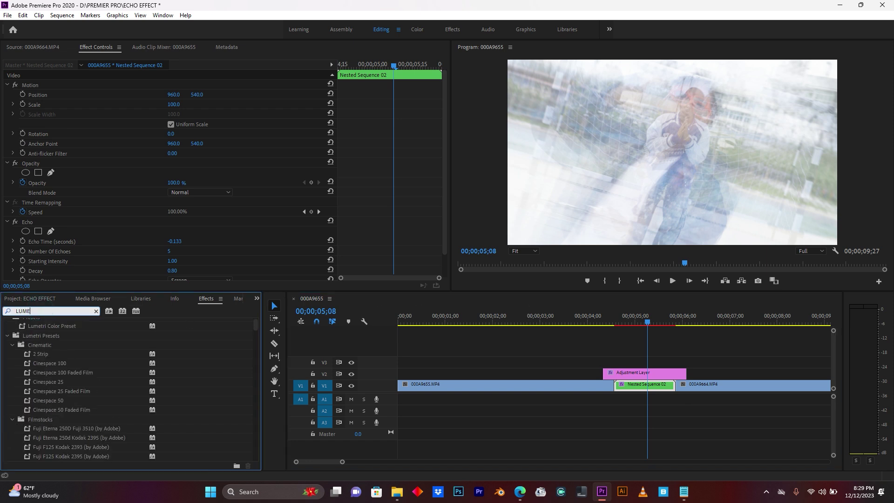
type("N")
key("BackSpace")
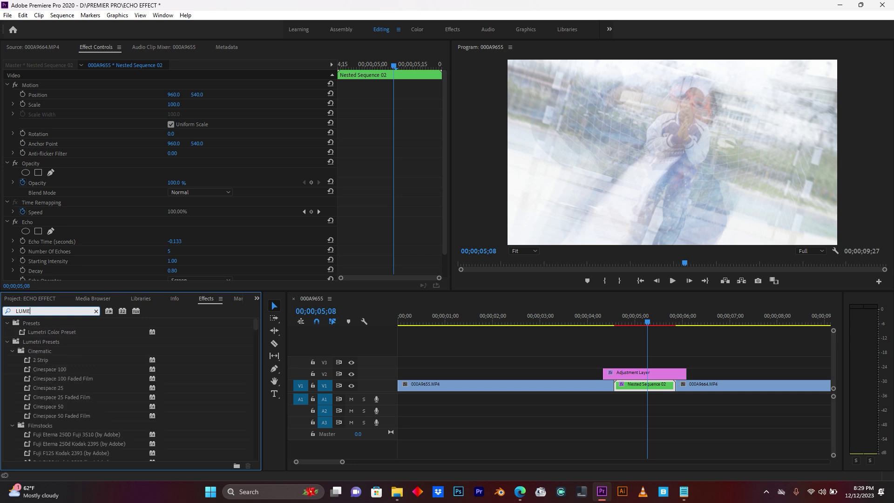
type("TRIC")
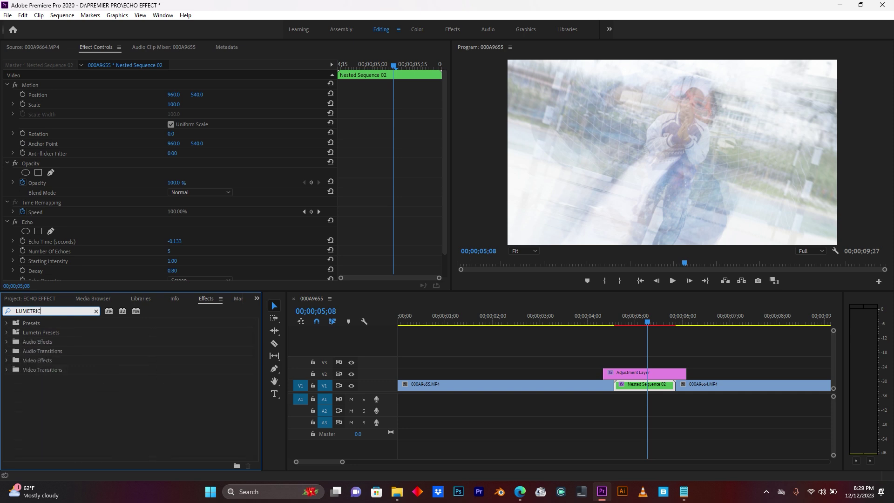
key("BackSpace")
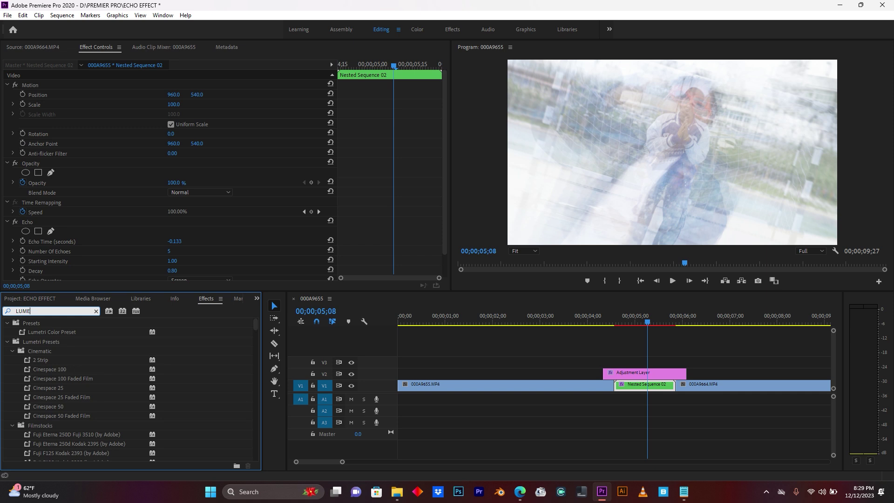
key("BackSpace")
key("BackSpace")
key("BackSpace")
key("BackSpace")
type("COLOR")
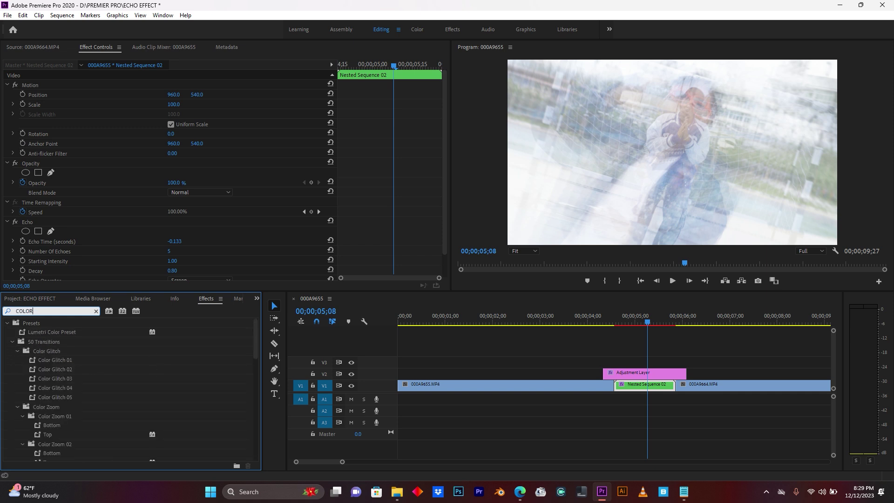
scroll(63, 412, "down", 5)
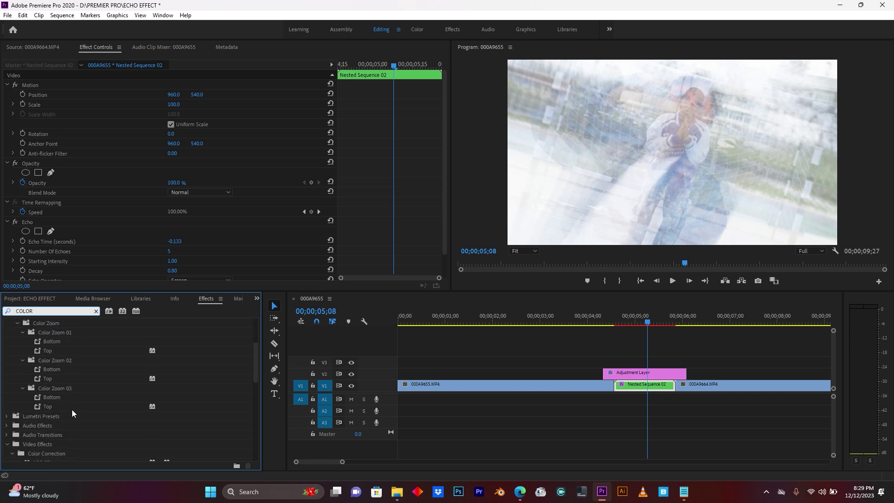
scroll(72, 410, "down", 3)
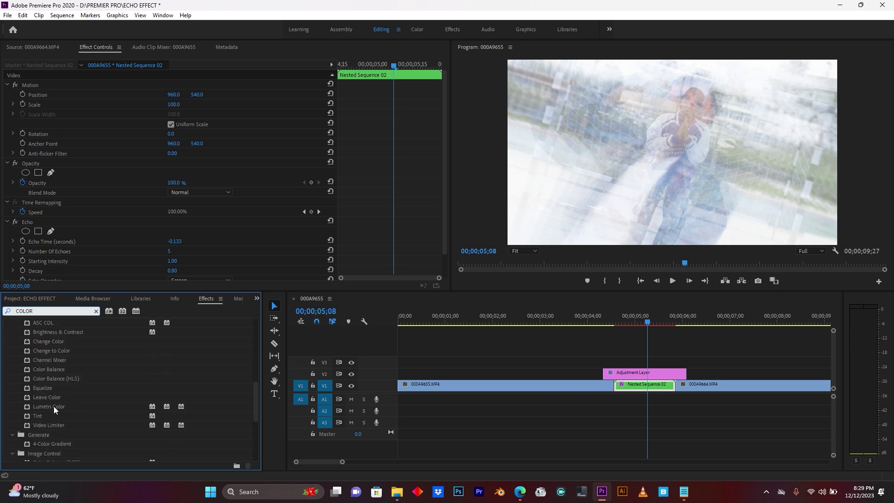
left_click(54, 406)
left_click_drag(54, 407, 644, 385)
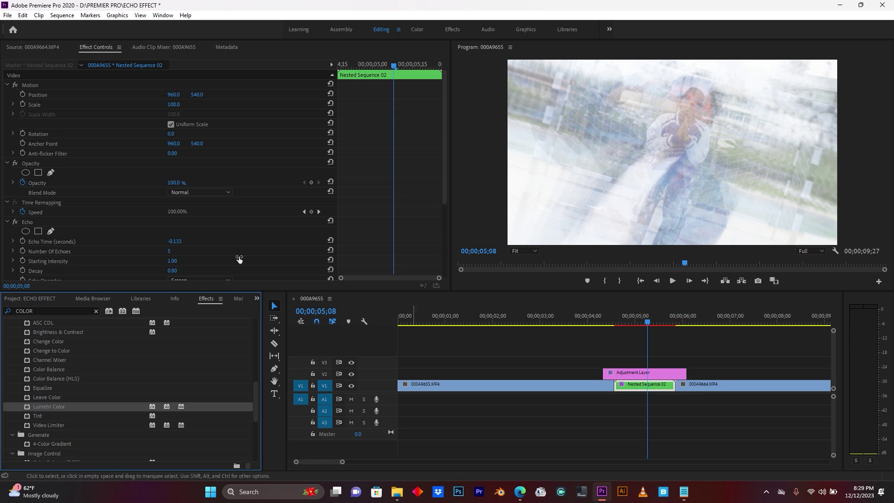
scroll(126, 189, "down", 3)
- Set Lumetri Basic Correction to Exposure -0.3, Contrast 1.0, Highlights -30.0, Blacks 12.0
scroll(127, 188, "down", 3)
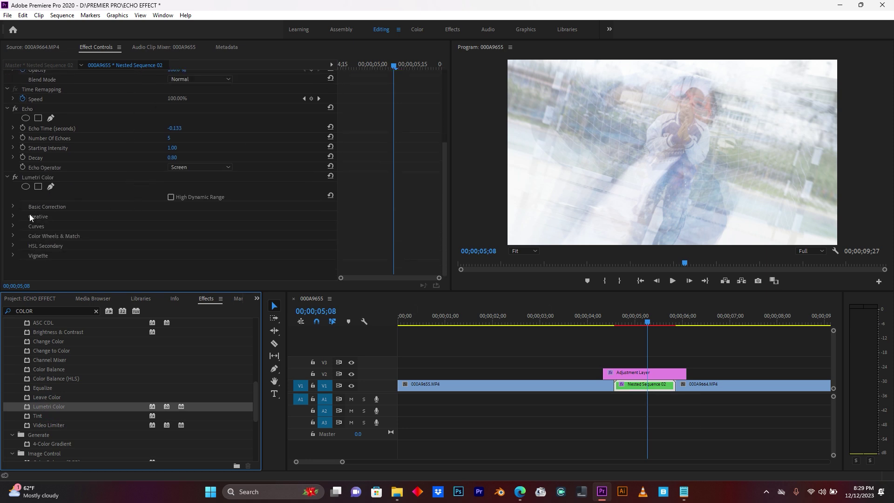
left_click(13, 207)
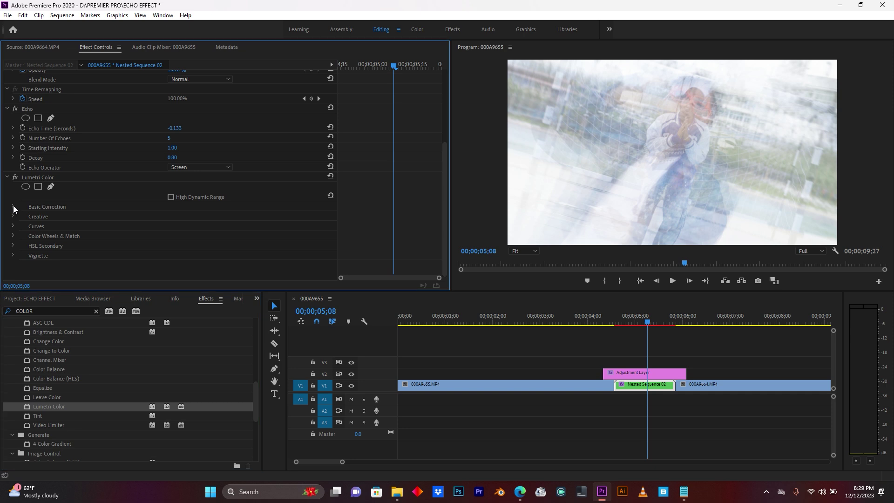
scroll(167, 228, "down", 4)
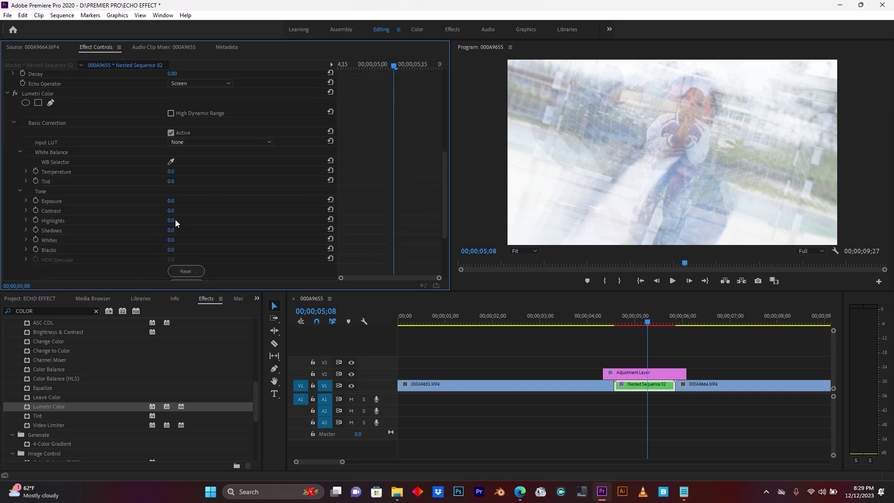
left_click_drag(172, 201, 146, 221)
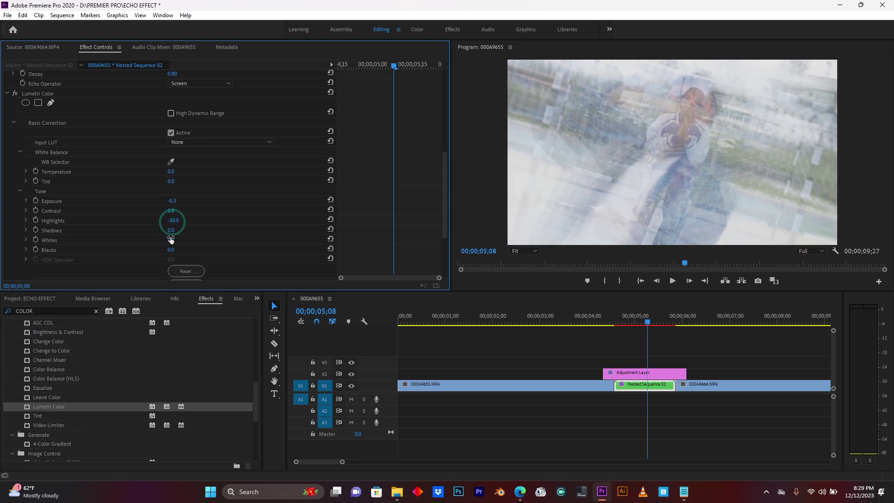
left_click(164, 251)
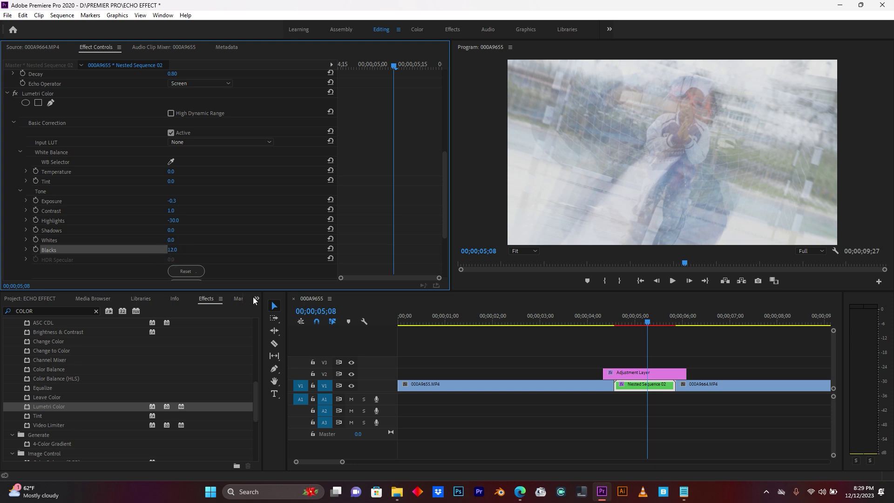
left_click(582, 319)
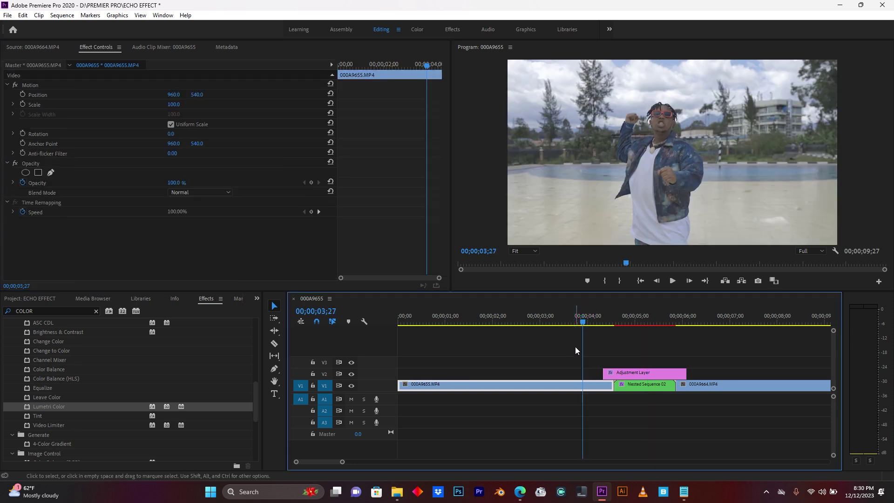
key("space")
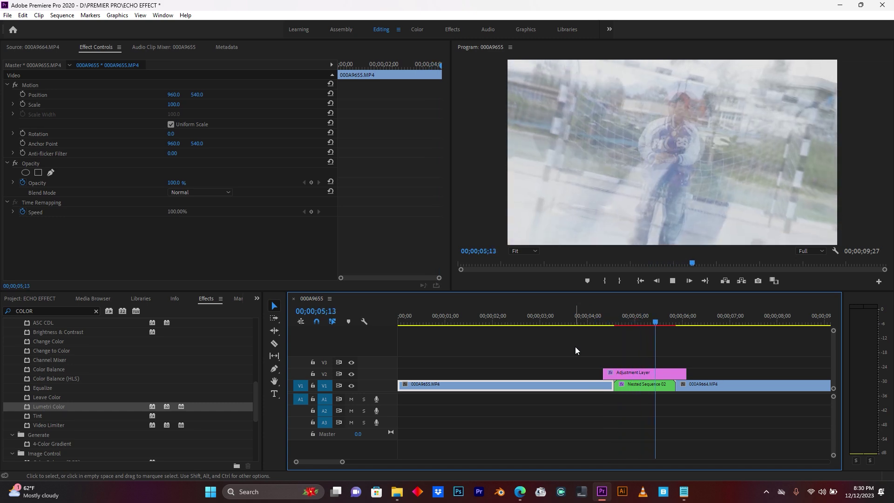